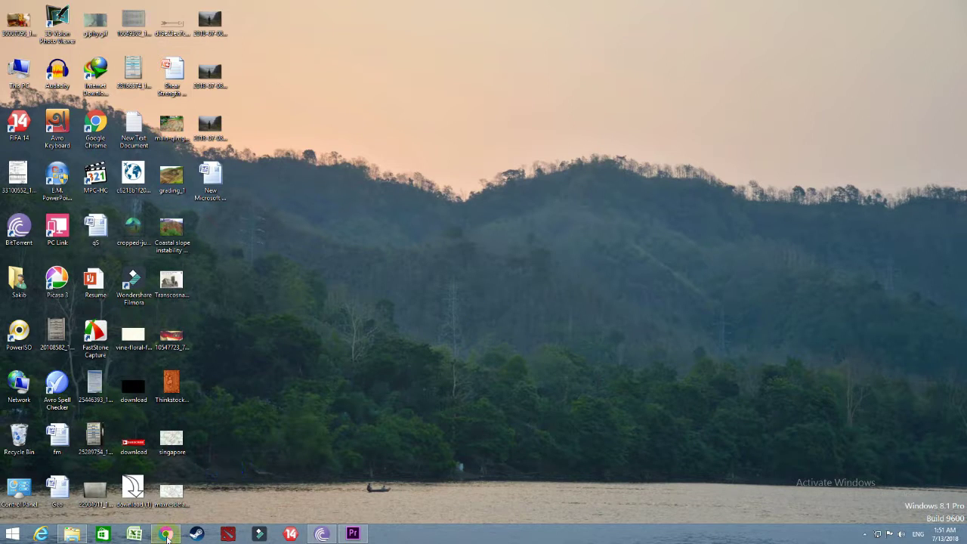
# Switch to Google Chrome and load booking.com
pyautogui.click(166, 533)
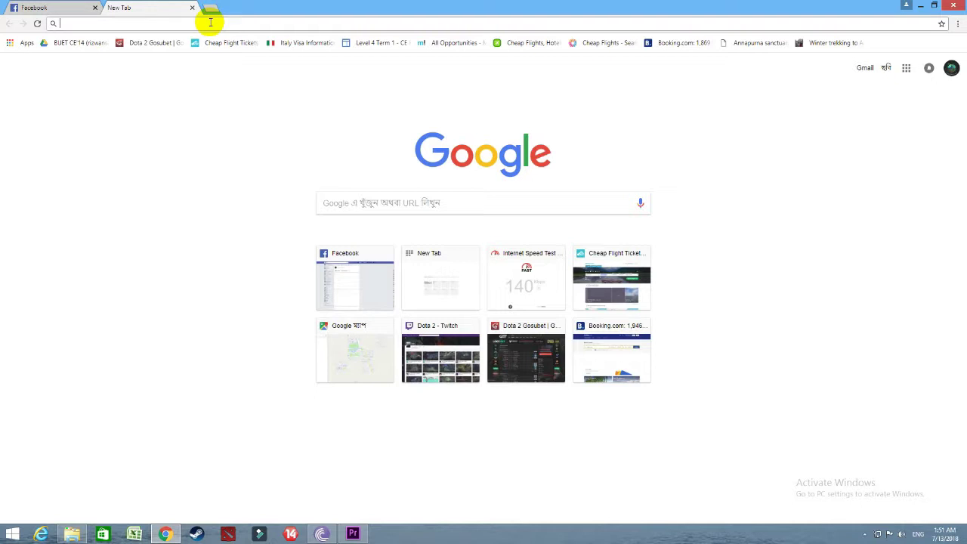
pyautogui.write('booking.com')
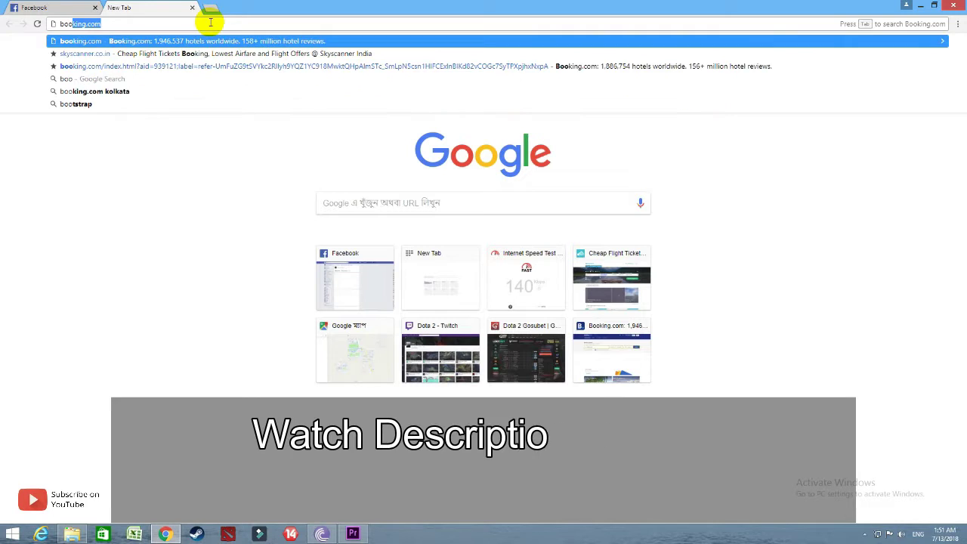
pyautogui.press('Return')
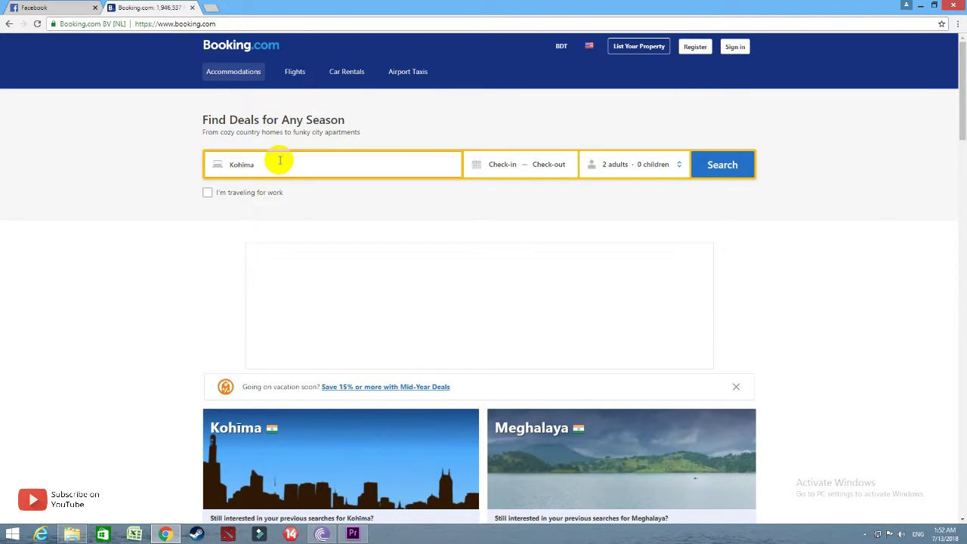
# Search for accommodation in Thimphu, Bhutan, with check-in on July 21 and check-out on July 22, 2018
pyautogui.moveTo(256, 165); pyautogui.dragTo(210, 159)
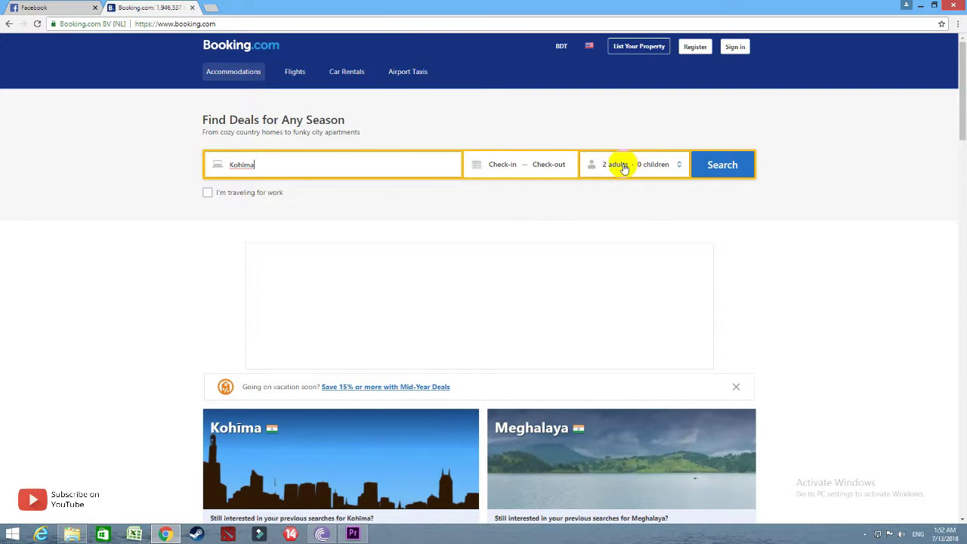
pyautogui.click(425, 500)
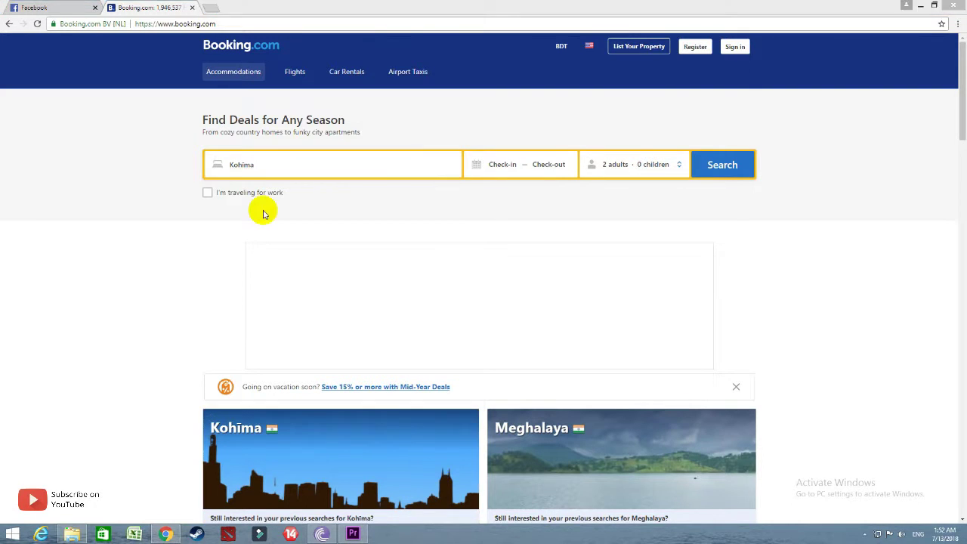
pyautogui.moveTo(264, 167); pyautogui.dragTo(225, 160)
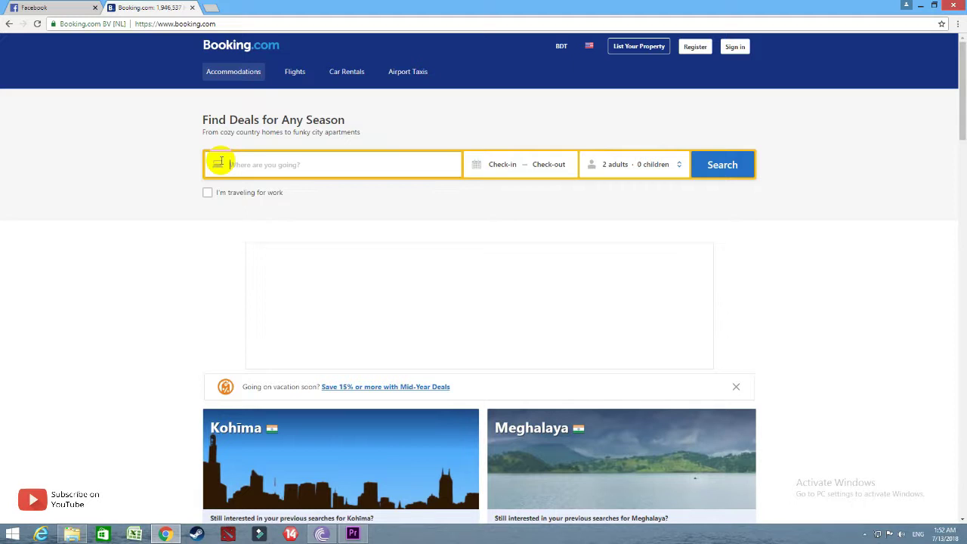
pyautogui.write('thimp')
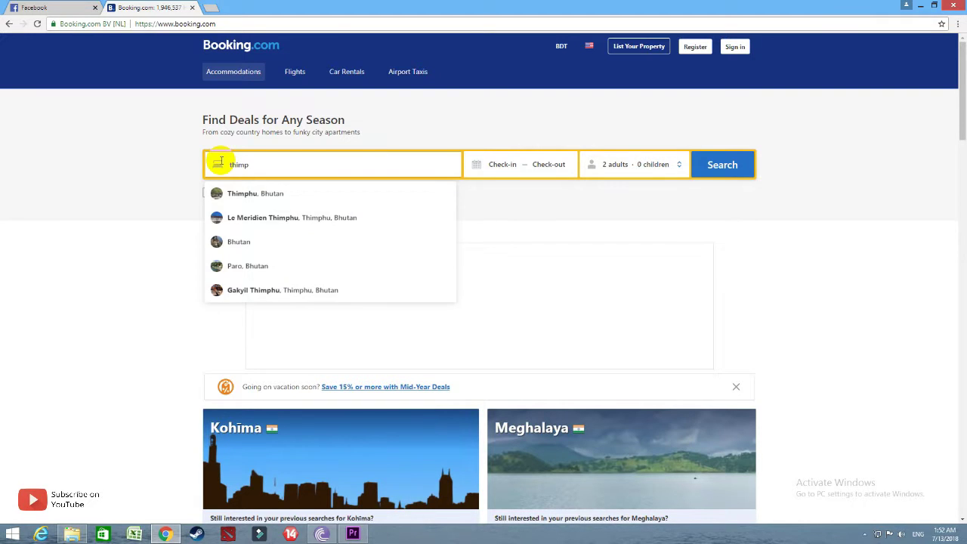
pyautogui.click(277, 193)
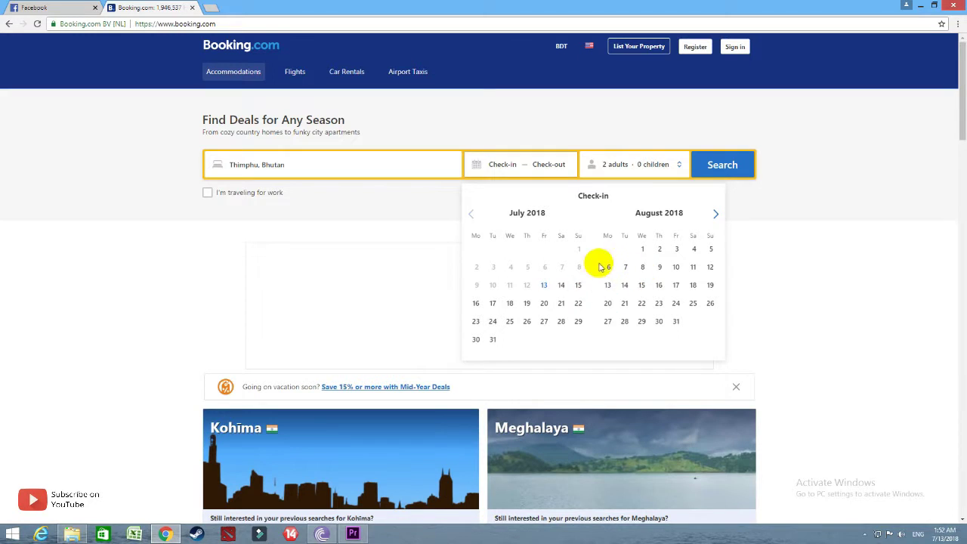
pyautogui.click(562, 306)
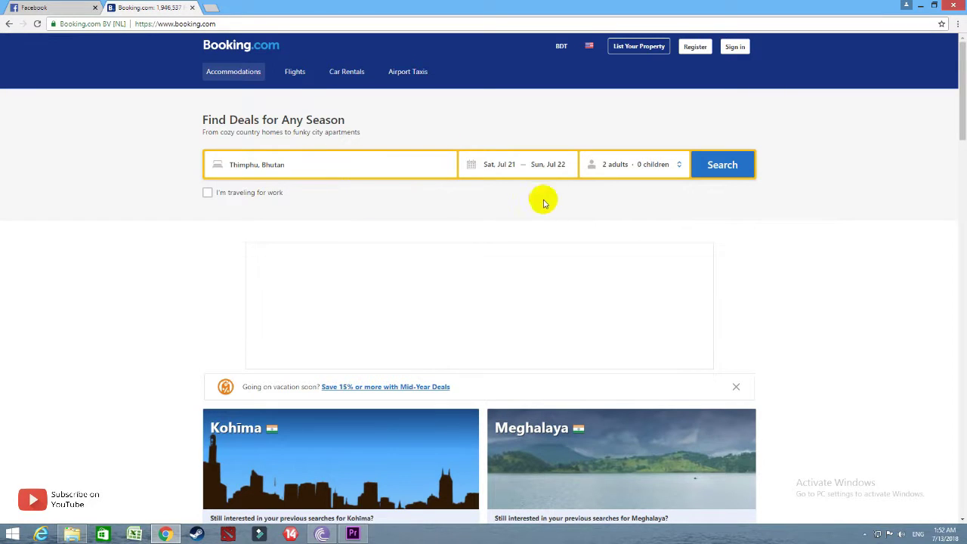
pyautogui.click(724, 168)
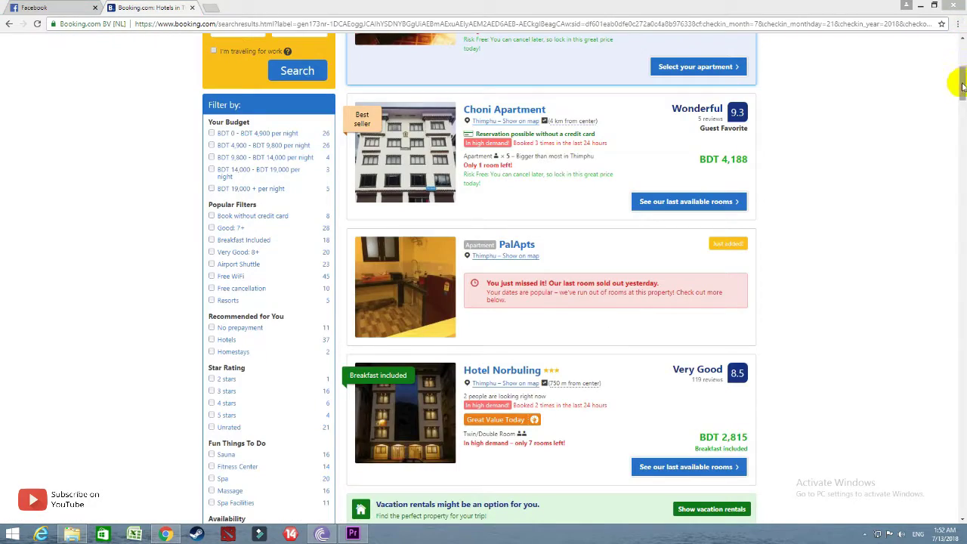
# Sort the Thimphu properties by lowest price first
pyautogui.moveTo(957, 83)
pyautogui.mouseDown()
pyautogui.moveTo(958, 66)
pyautogui.moveTo(962, 451)
pyautogui.moveTo(961, 54)
pyautogui.moveTo(962, 68)
pyautogui.mouseUp()
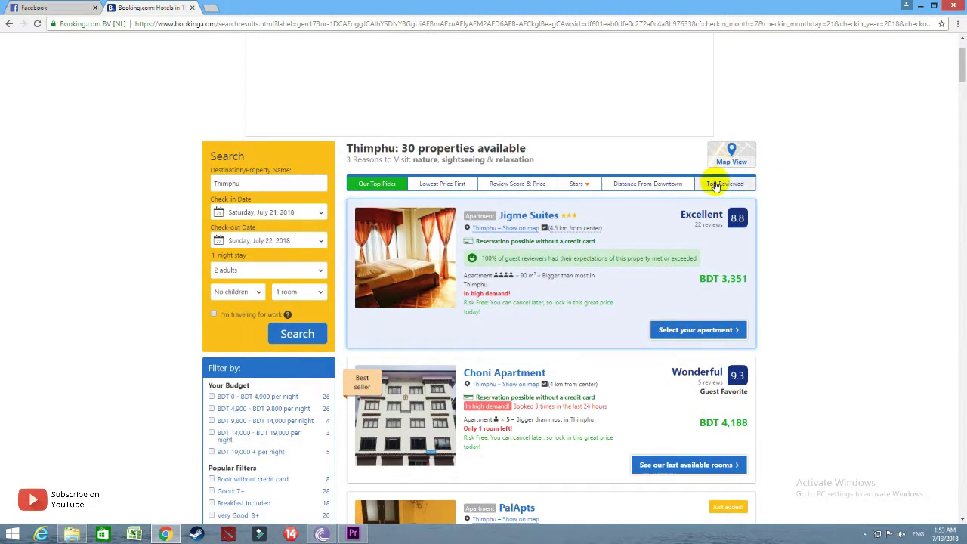
pyautogui.click(430, 189)
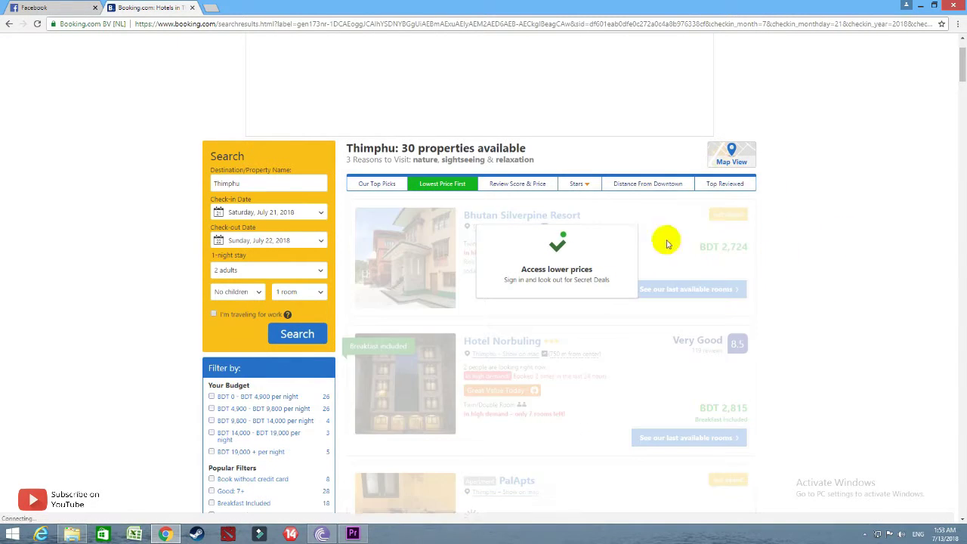
pyautogui.scroll(-1, 950, 63)
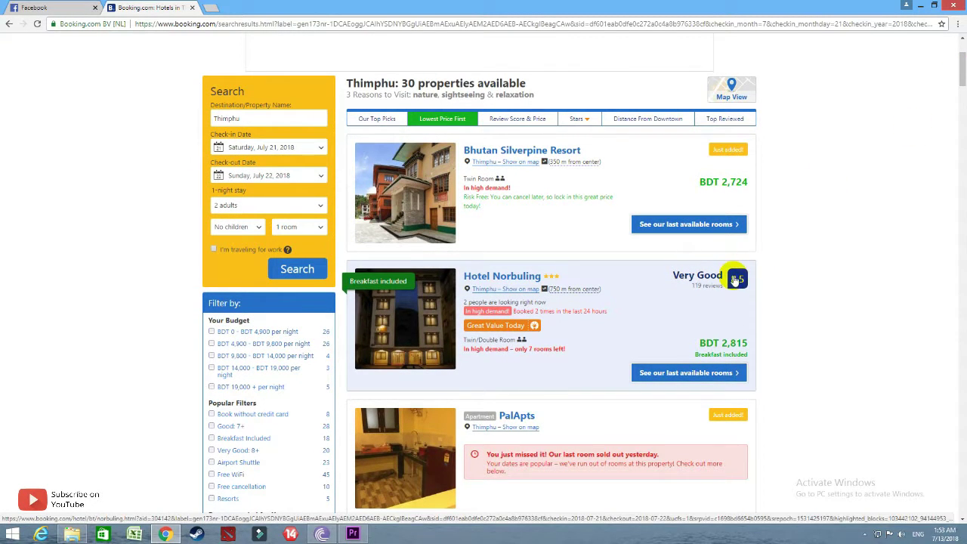
# Open the Hotel Norbuling page, examine its description, guest comments, facilities and room availability, and close it again
pyautogui.click(737, 279)
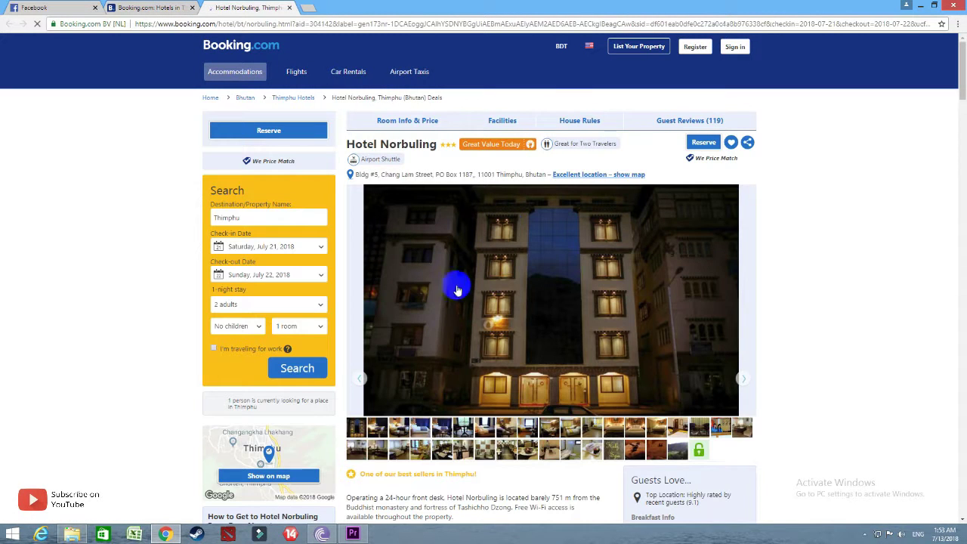
pyautogui.scroll(-3, 964, 68)
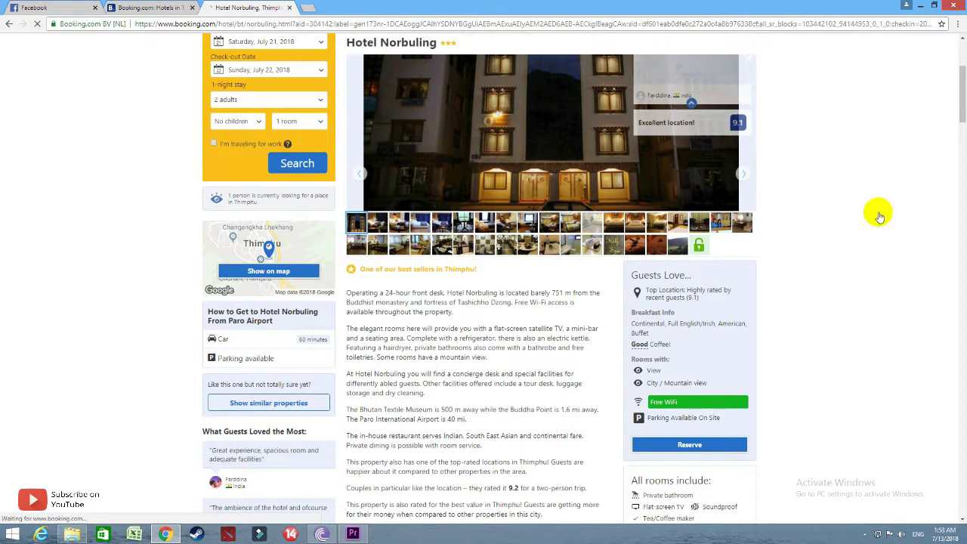
pyautogui.scroll(-1, 963, 97)
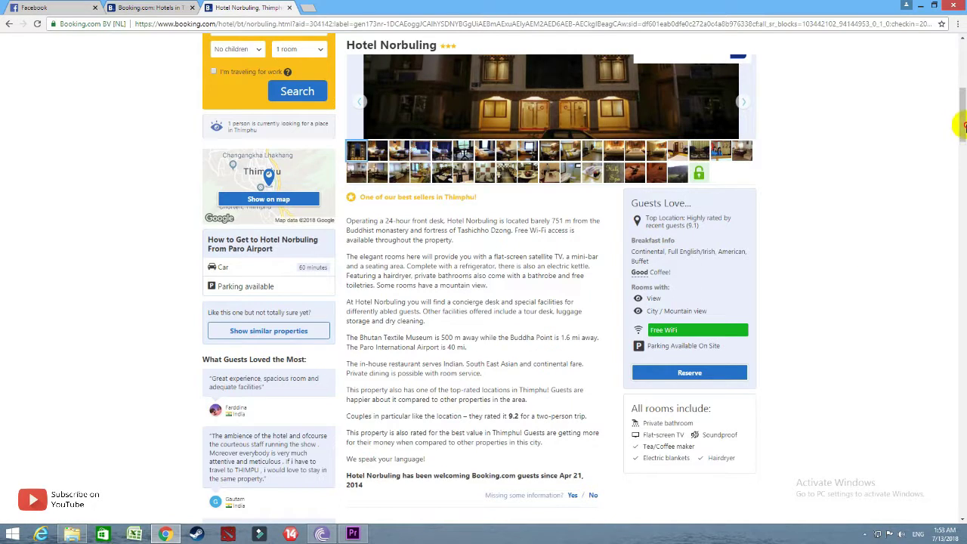
pyautogui.scroll(-8, 964, 129)
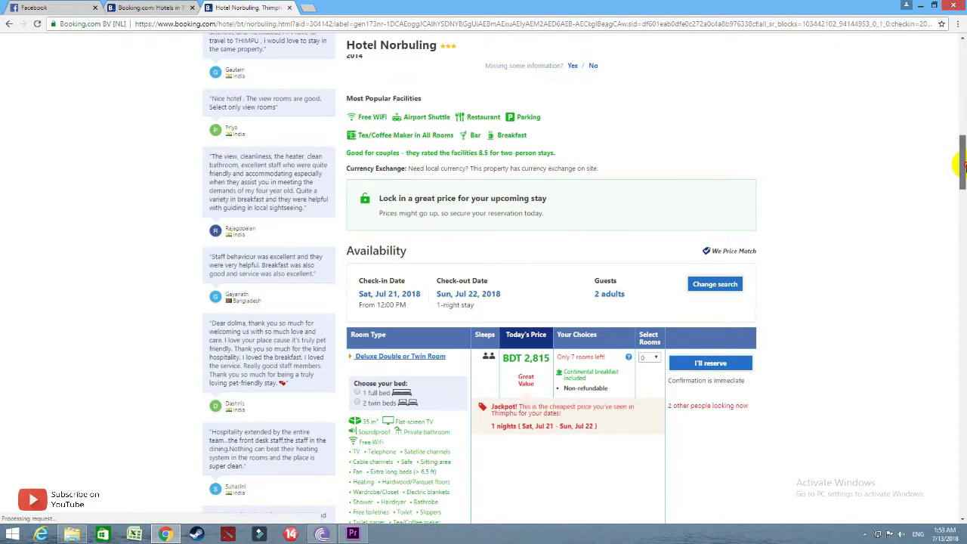
pyautogui.scroll(2, 961, 164)
pyautogui.moveTo(210, 127); pyautogui.dragTo(260, 222)
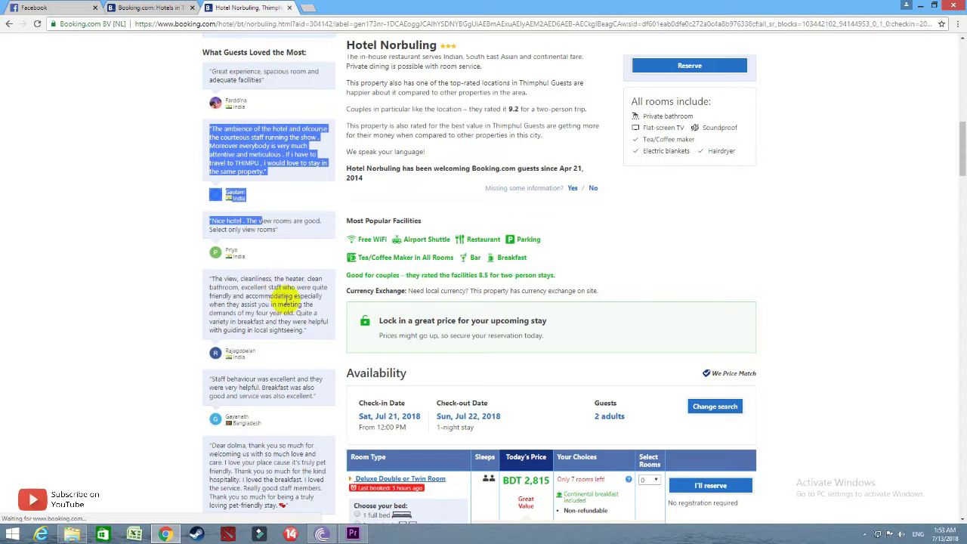
pyautogui.click(956, 179)
pyautogui.scroll(1, 961, 114)
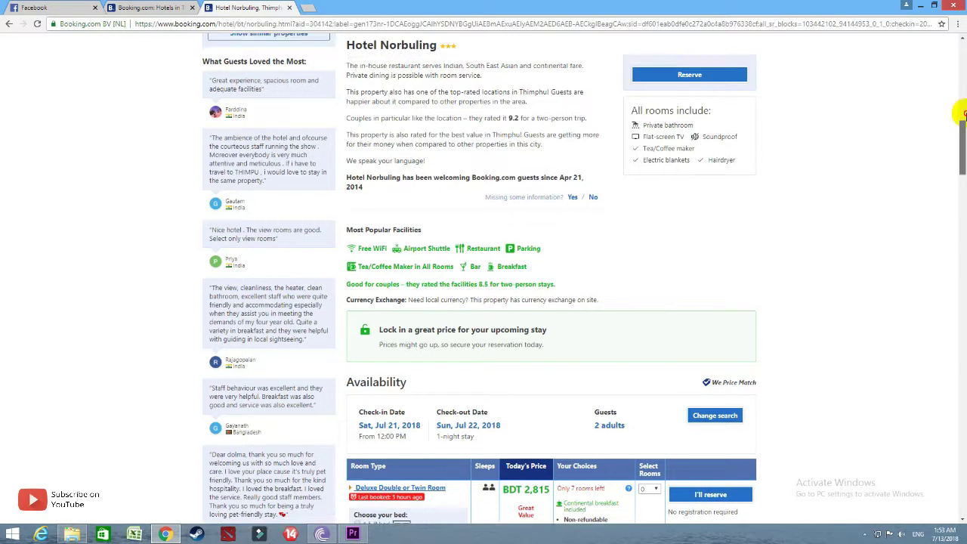
pyautogui.moveTo(961, 113); pyautogui.dragTo(962, 37)
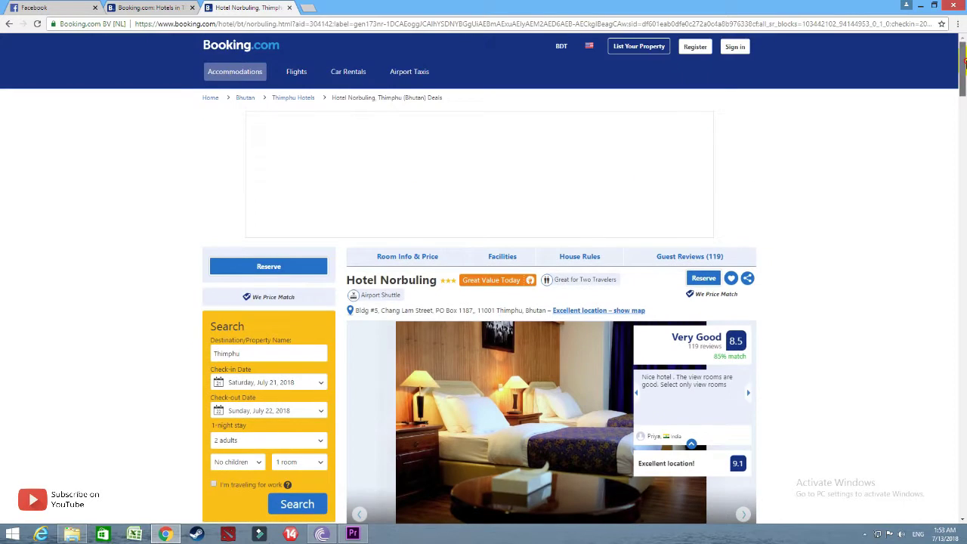
pyautogui.click(287, 9)
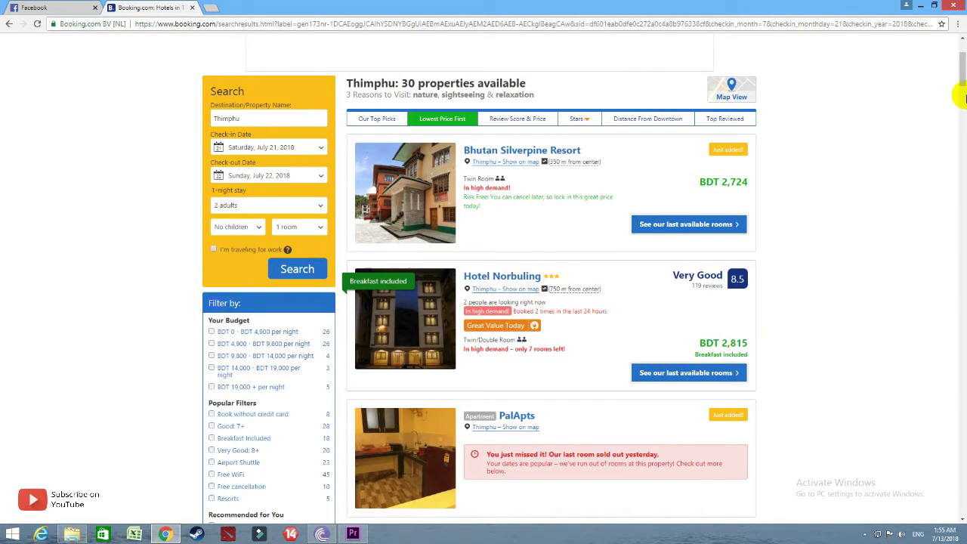
# Filter the properties by the BDT 0 - BDT 4,900 per night budget, look through the matches, and remove the filter
pyautogui.scroll(-1, 961, 76)
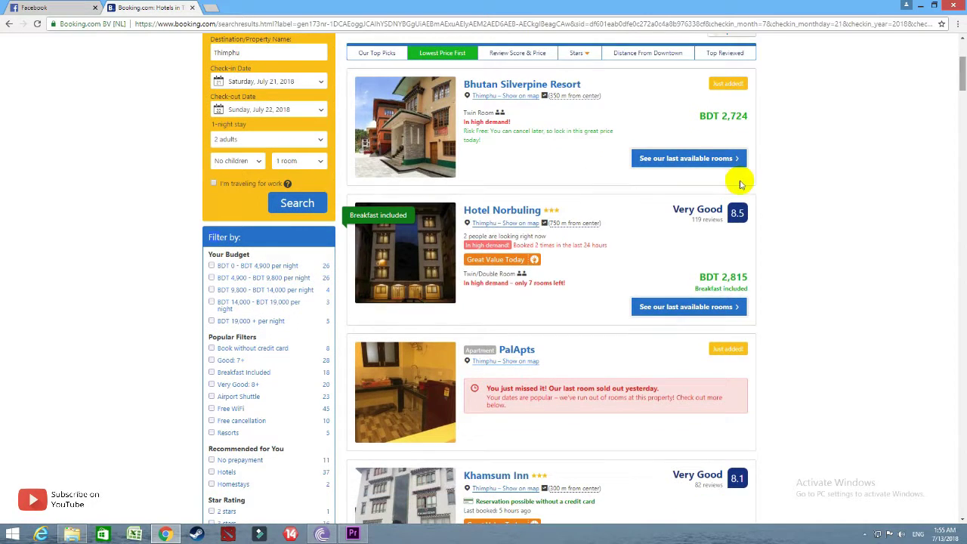
pyautogui.click(249, 269)
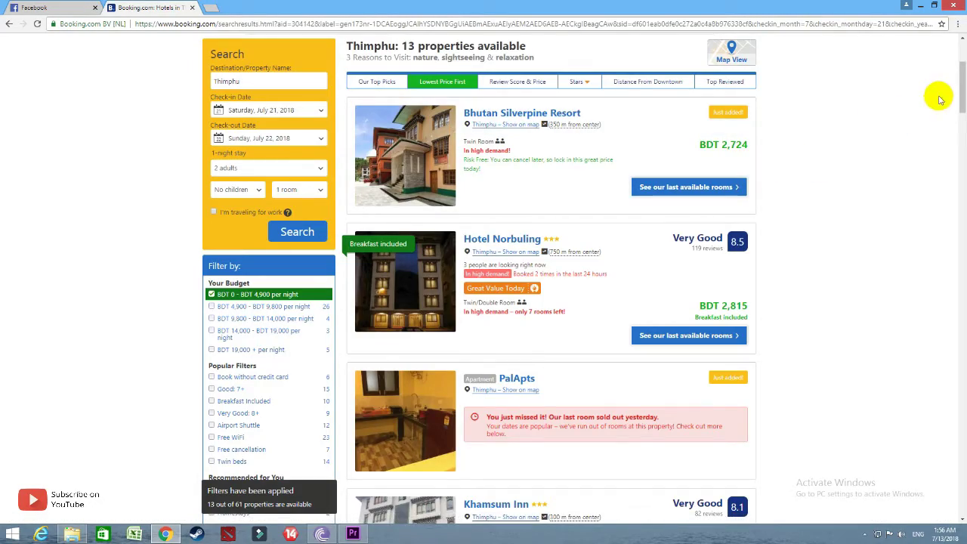
pyautogui.moveTo(963, 109); pyautogui.dragTo(963, 299)
pyautogui.moveTo(963, 139); pyautogui.dragTo(962, 119)
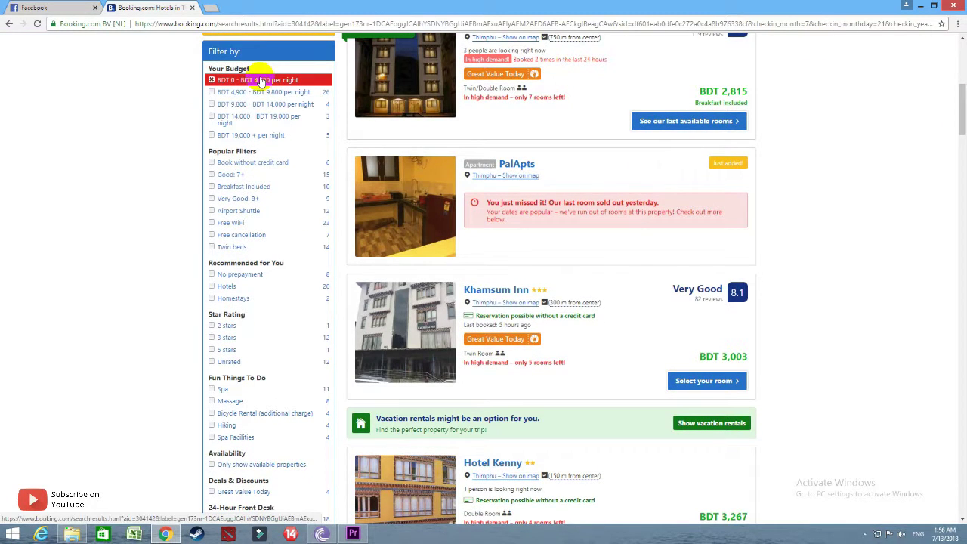
pyautogui.click(257, 118)
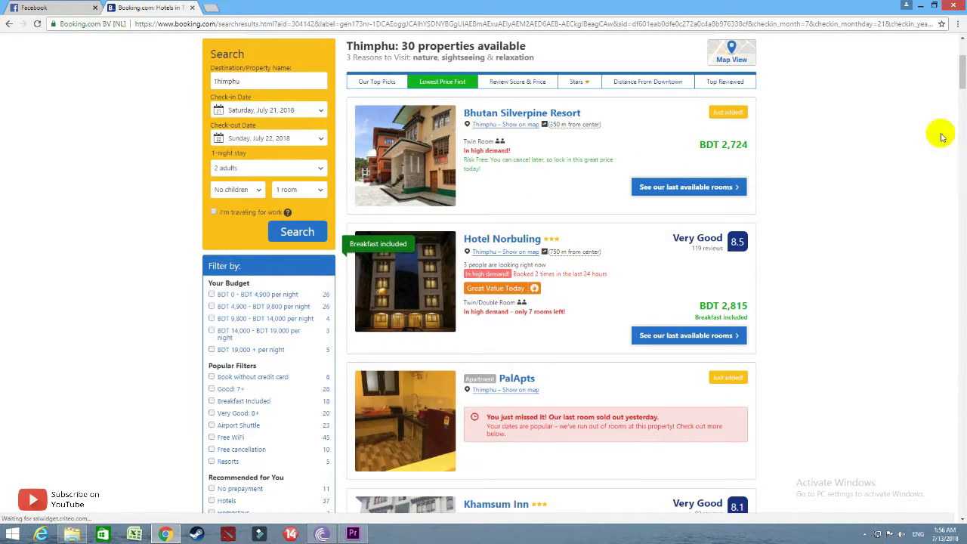
# Restrict the Thimphu results to properties with booking without credit card and free cancellation
pyautogui.click(255, 376)
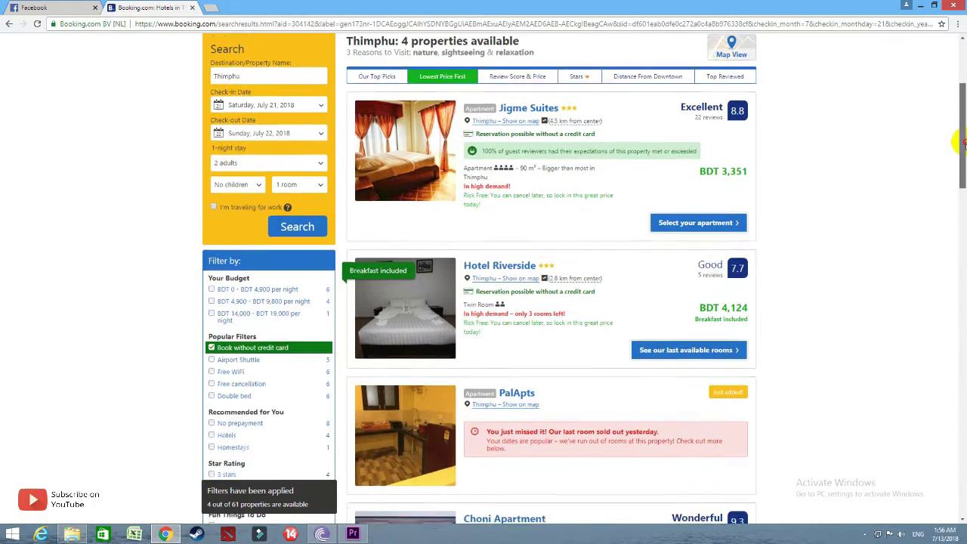
pyautogui.scroll(-1, 714, 137)
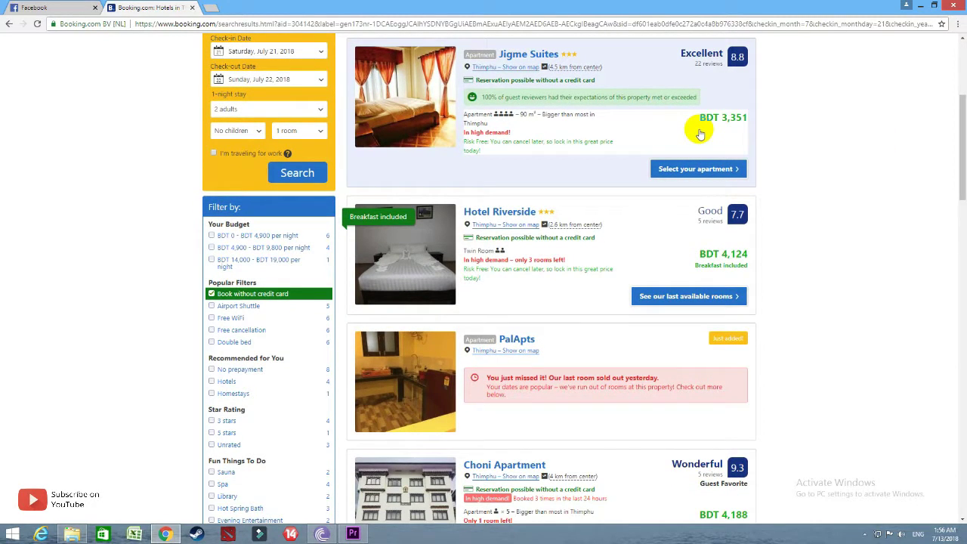
pyautogui.moveTo(959, 112); pyautogui.dragTo(961, 163)
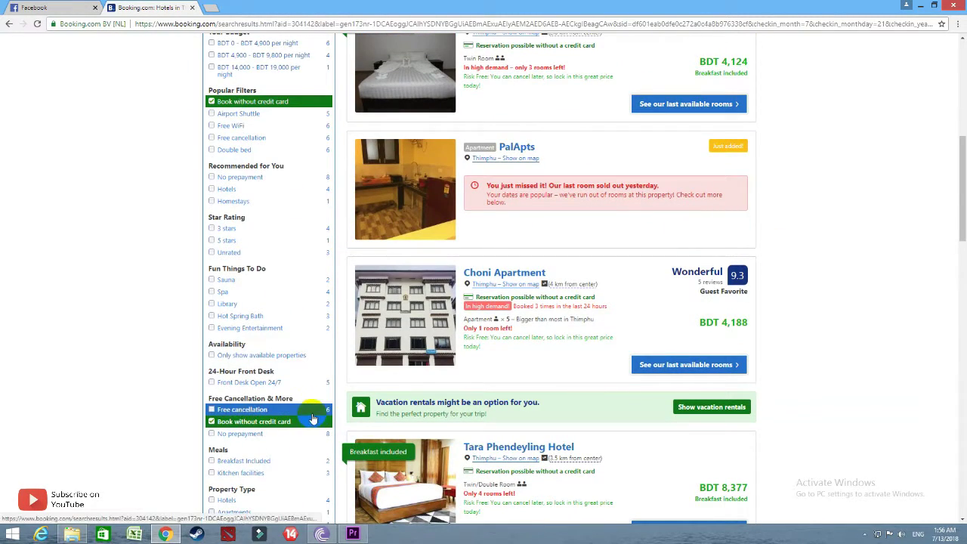
pyautogui.moveTo(960, 216); pyautogui.dragTo(960, 141)
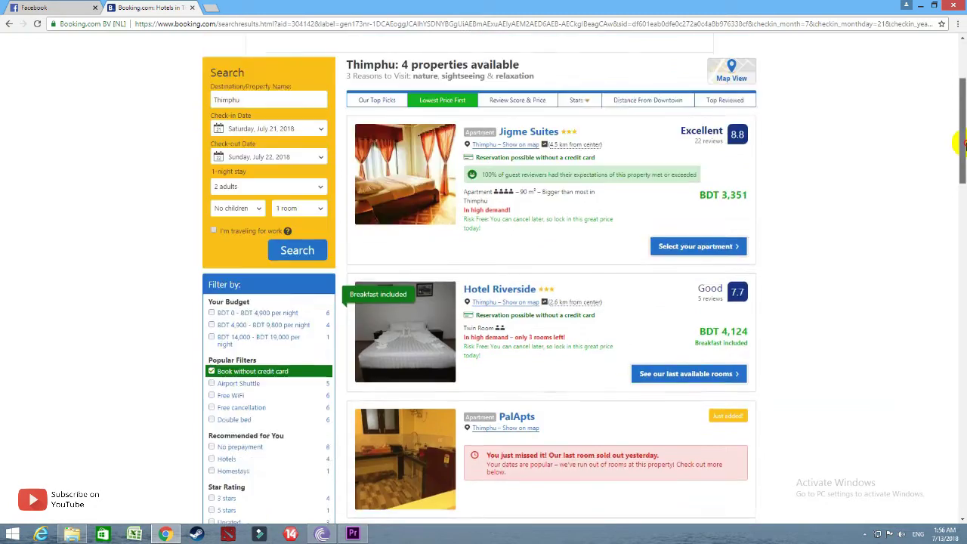
pyautogui.scroll(-1, 881, 173)
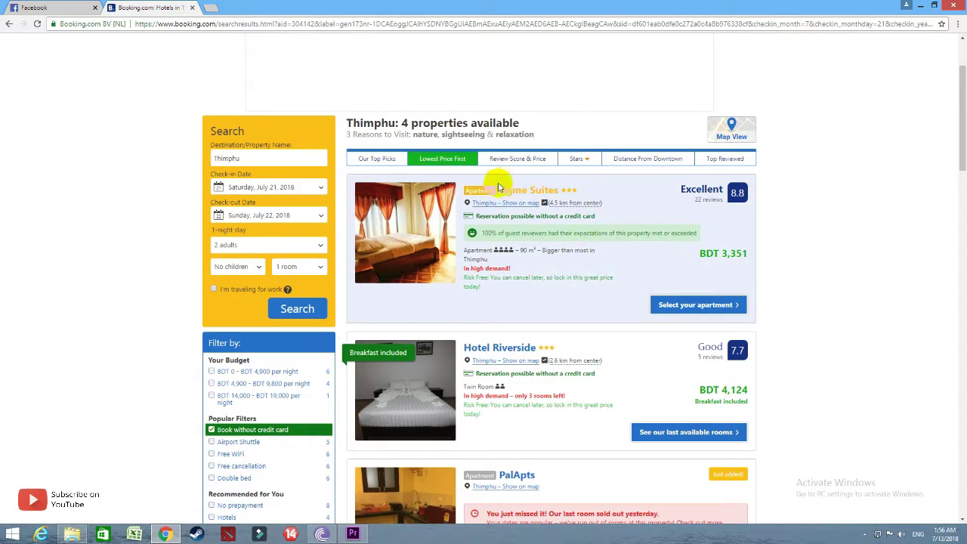
pyautogui.moveTo(961, 136); pyautogui.dragTo(257, 188)
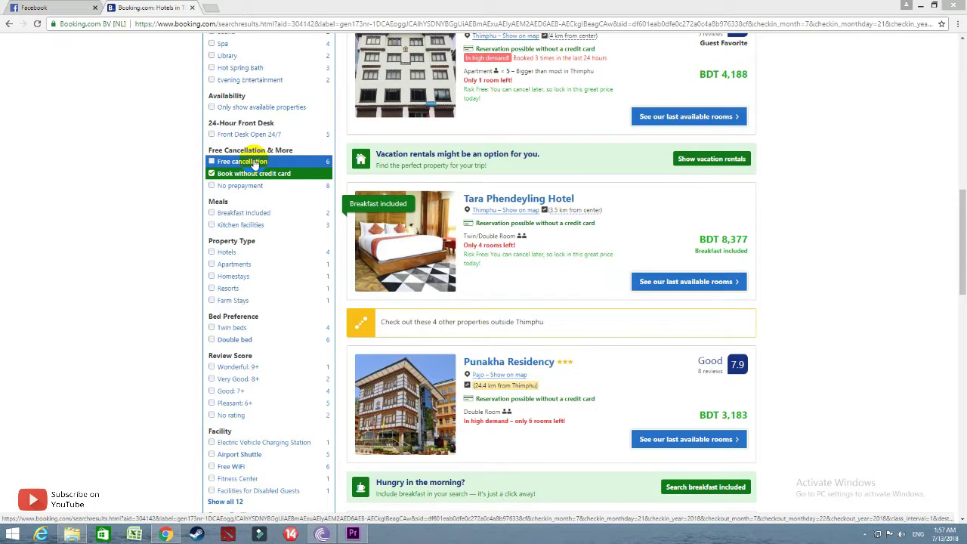
pyautogui.click(253, 163)
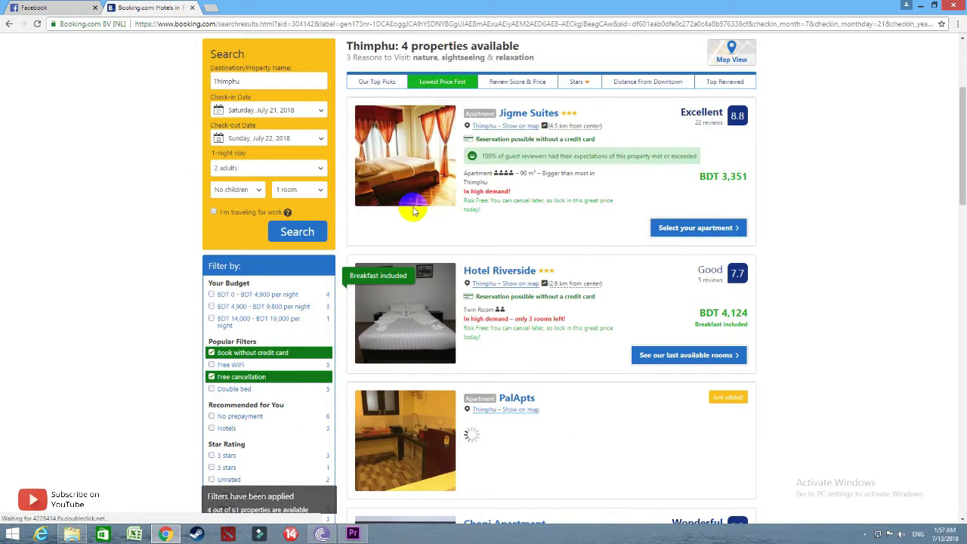
# Look through the filtered properties and try to add the No prepayment filter
pyautogui.scroll(-3, 957, 190)
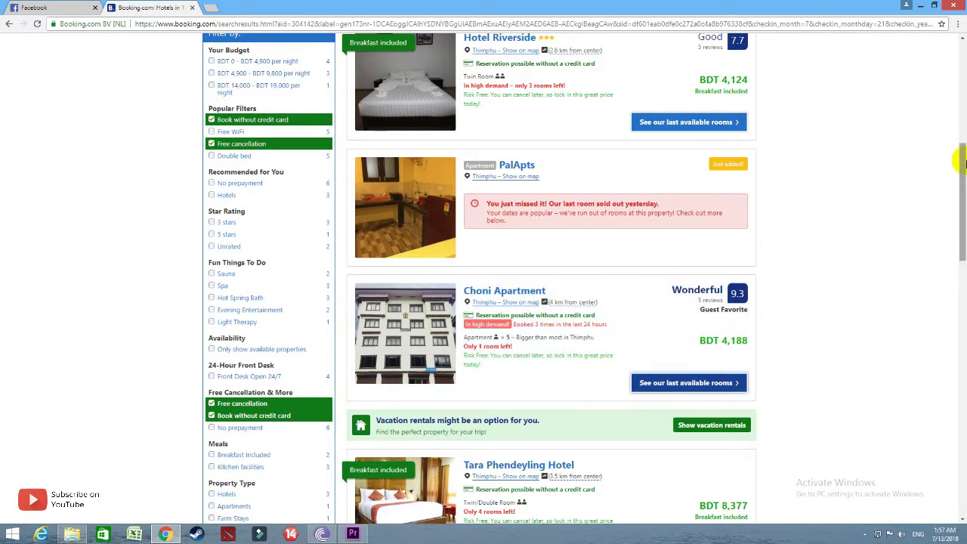
pyautogui.moveTo(963, 155); pyautogui.dragTo(961, 179)
pyautogui.moveTo(961, 195); pyautogui.dragTo(957, 209)
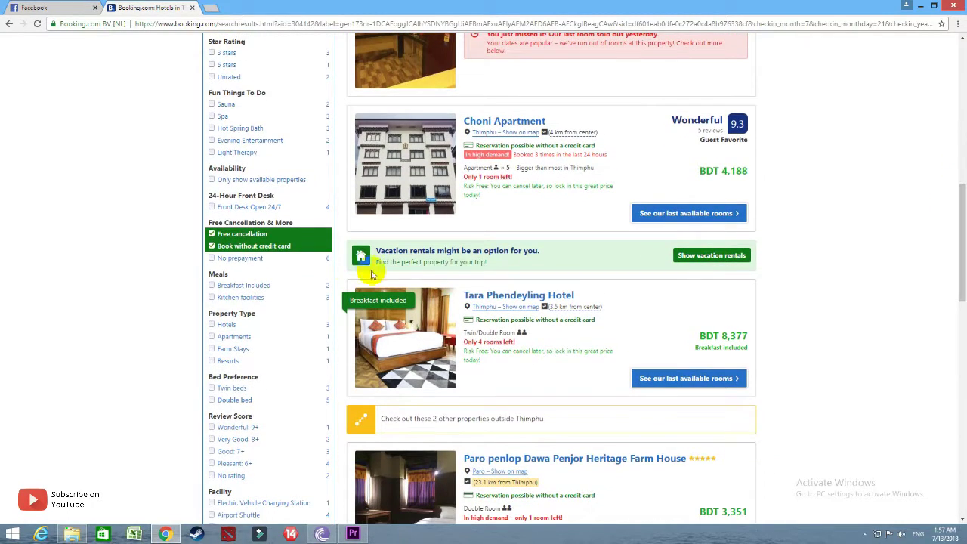
pyautogui.click(241, 259)
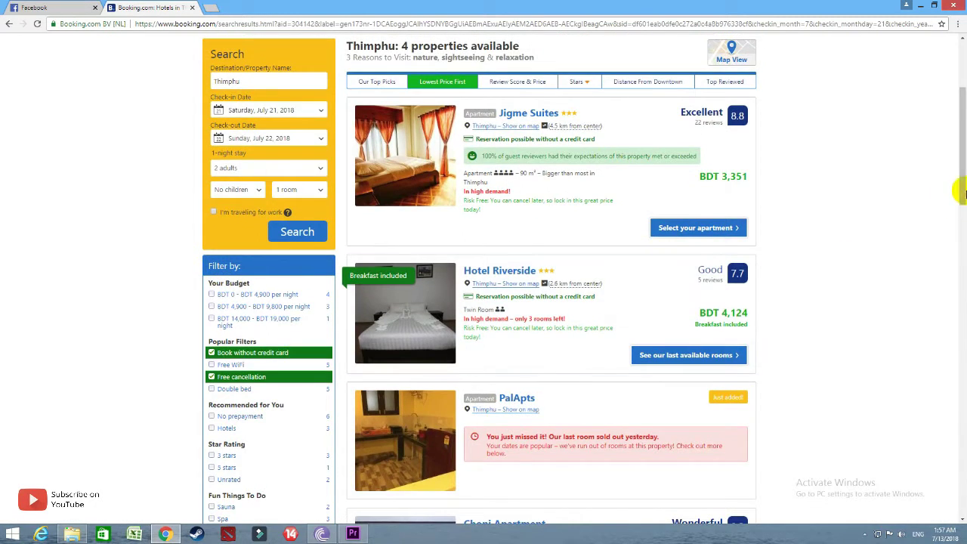
# Filter the Thimphu properties by 5 stars, look at the match, and remove the filter
pyautogui.moveTo(960, 216); pyautogui.dragTo(961, 249)
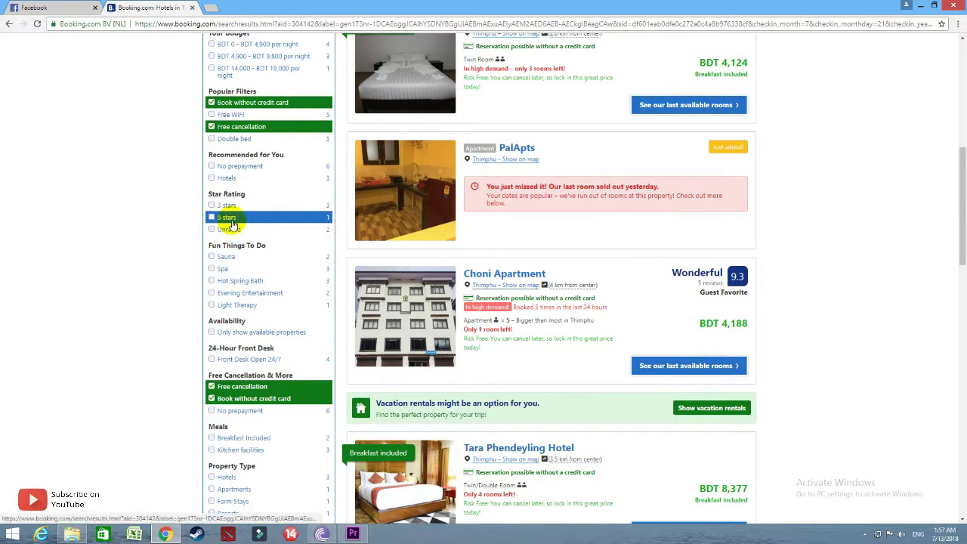
pyautogui.click(227, 218)
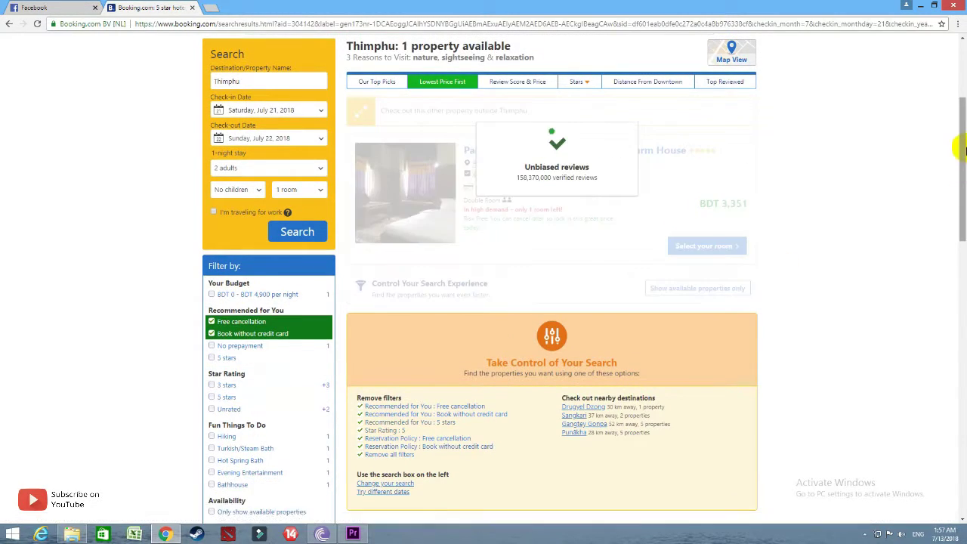
pyautogui.moveTo(960, 147); pyautogui.dragTo(962, 340)
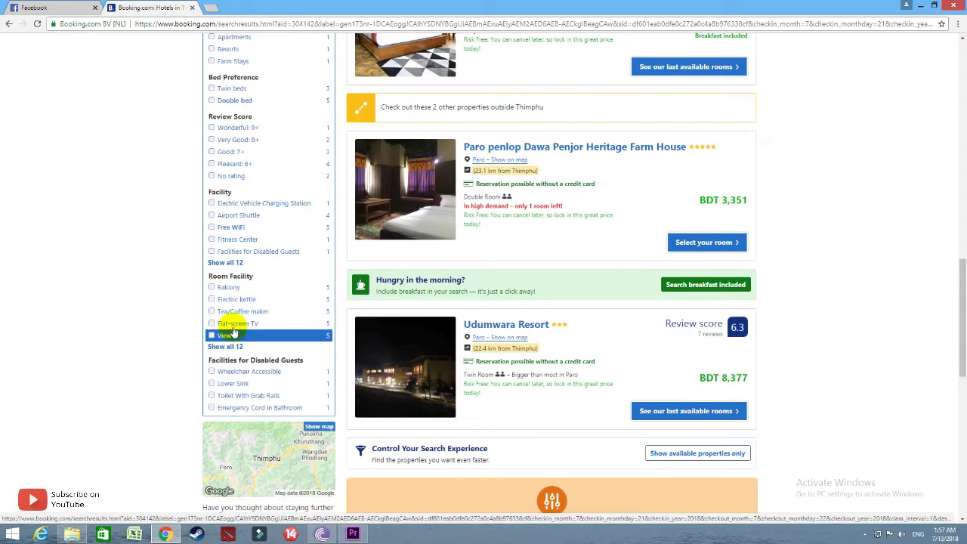
# Look back through the filtered properties and restrict them to those with Breakfast Included
pyautogui.moveTo(959, 285); pyautogui.dragTo(961, 250)
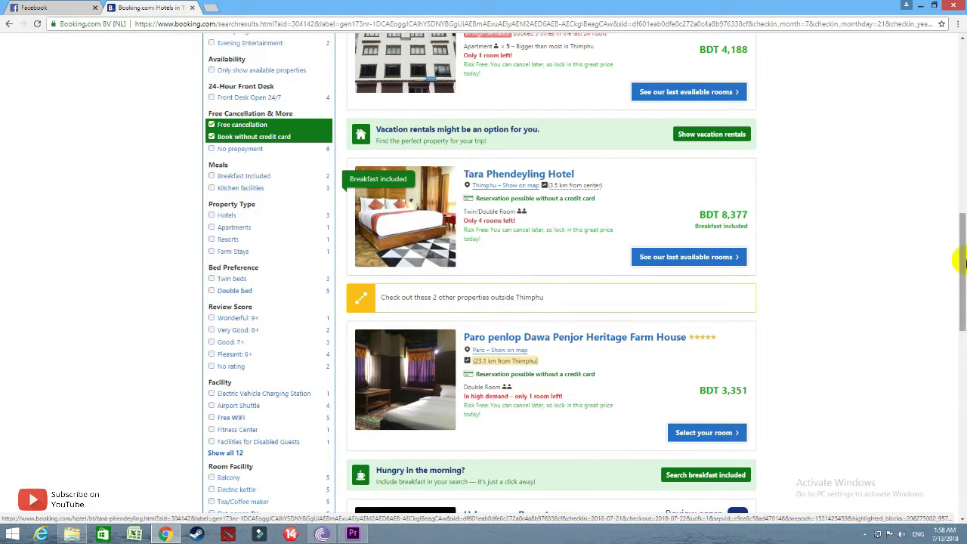
pyautogui.moveTo(962, 257); pyautogui.dragTo(961, 242)
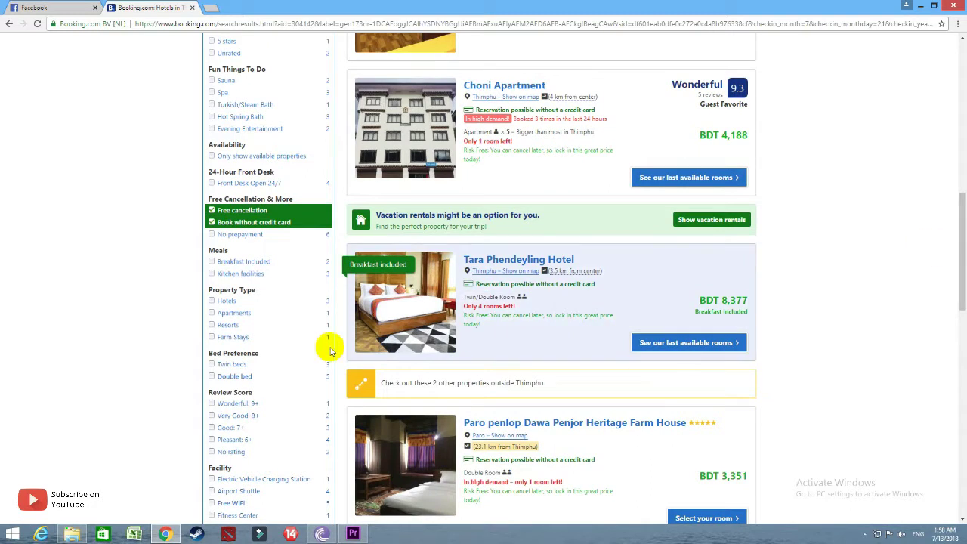
pyautogui.scroll(1, 961, 287)
pyautogui.moveTo(960, 287); pyautogui.dragTo(959, 277)
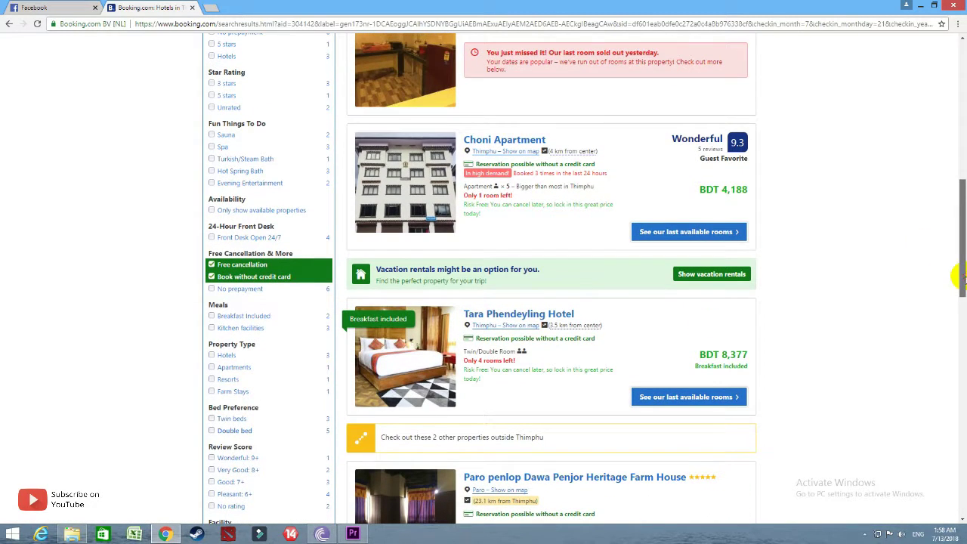
pyautogui.click(232, 320)
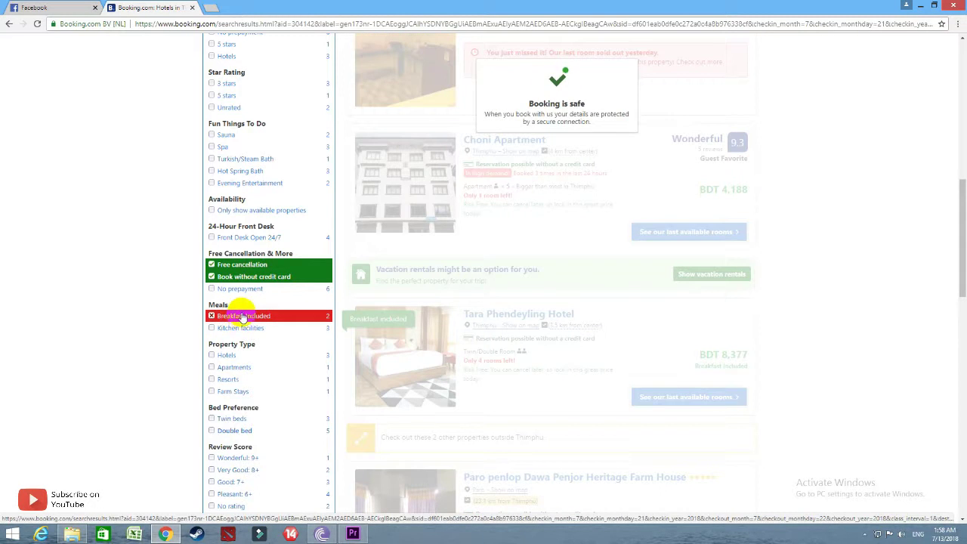
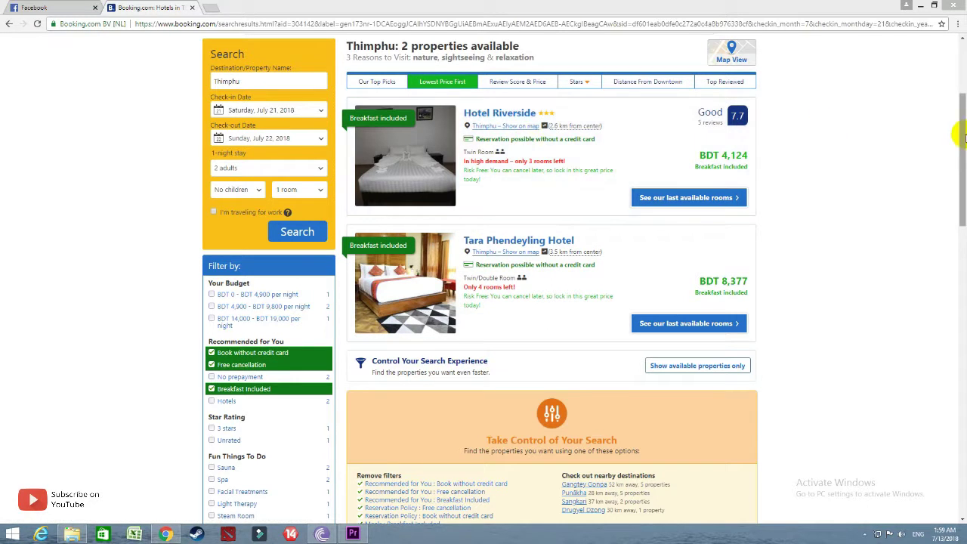
# Check Hotel Riverside's listing for the credit card and cancellation terms, and open its page in a new tab
pyautogui.scroll(1, 952, 129)
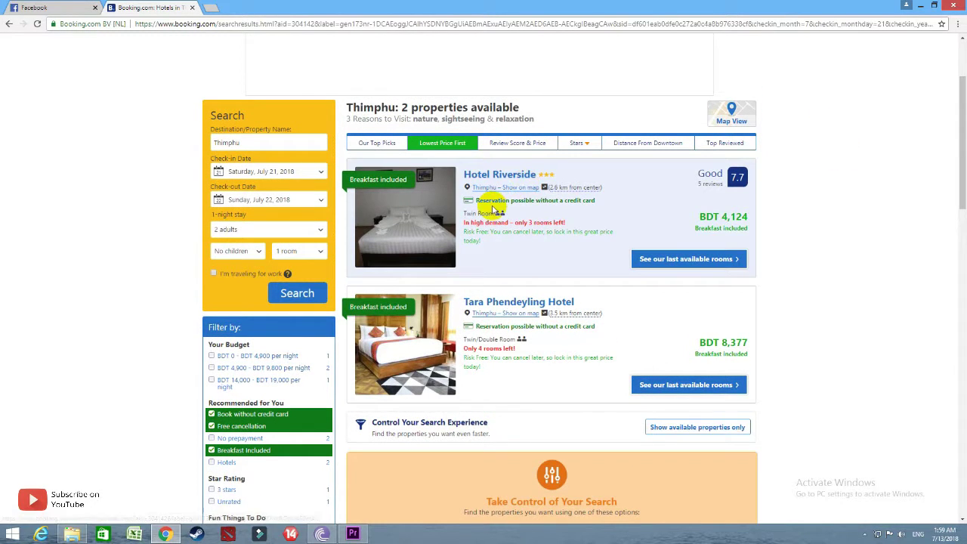
pyautogui.tripleClick(598, 202)
pyautogui.click(611, 204)
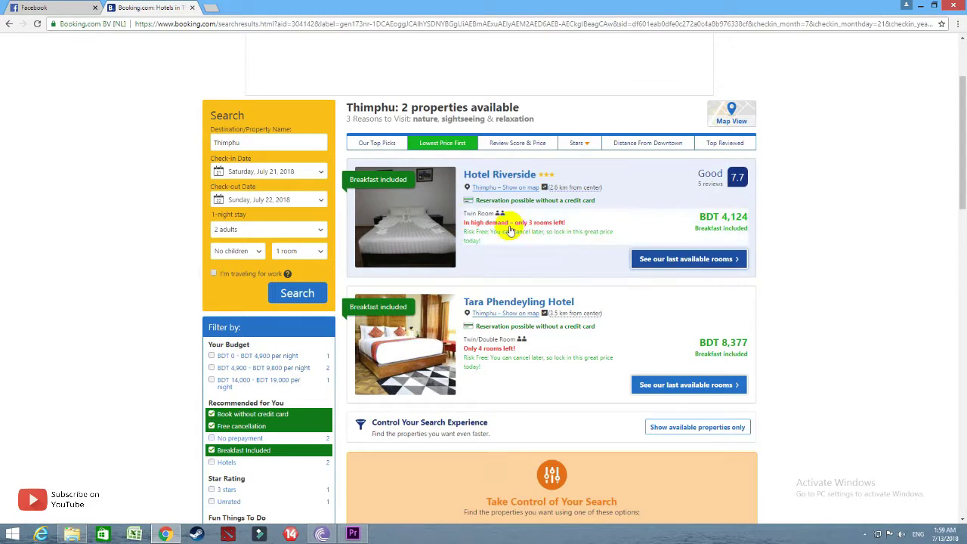
pyautogui.click(500, 182)
pyautogui.click(181, 7)
pyautogui.click(234, 7)
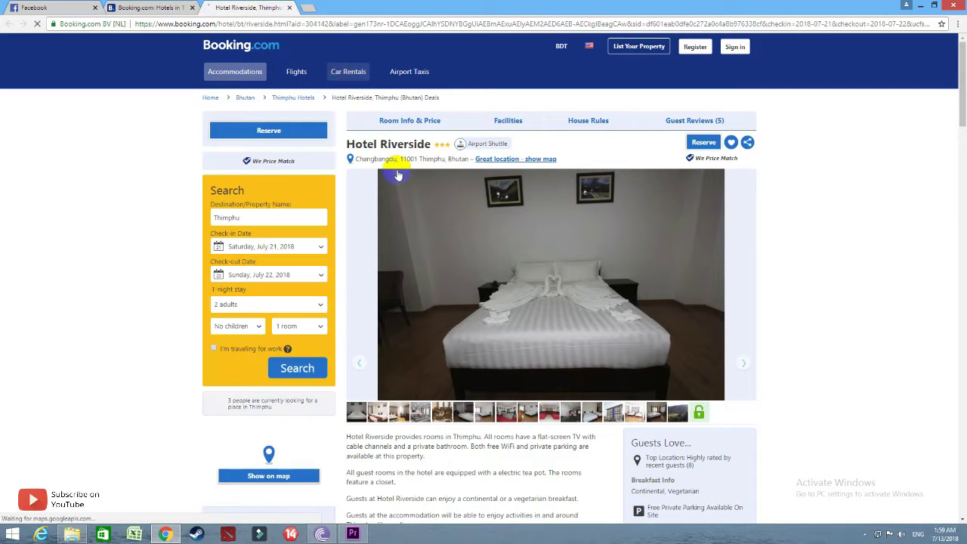
# Look over Hotel Riverside's overview, read its guest reviews, and close them
pyautogui.moveTo(352, 144); pyautogui.dragTo(475, 144)
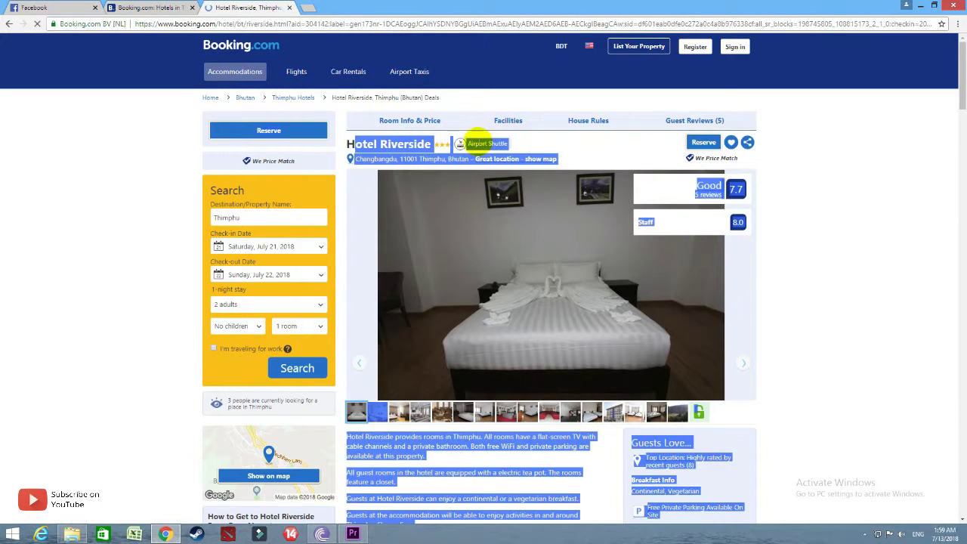
pyautogui.click(626, 150)
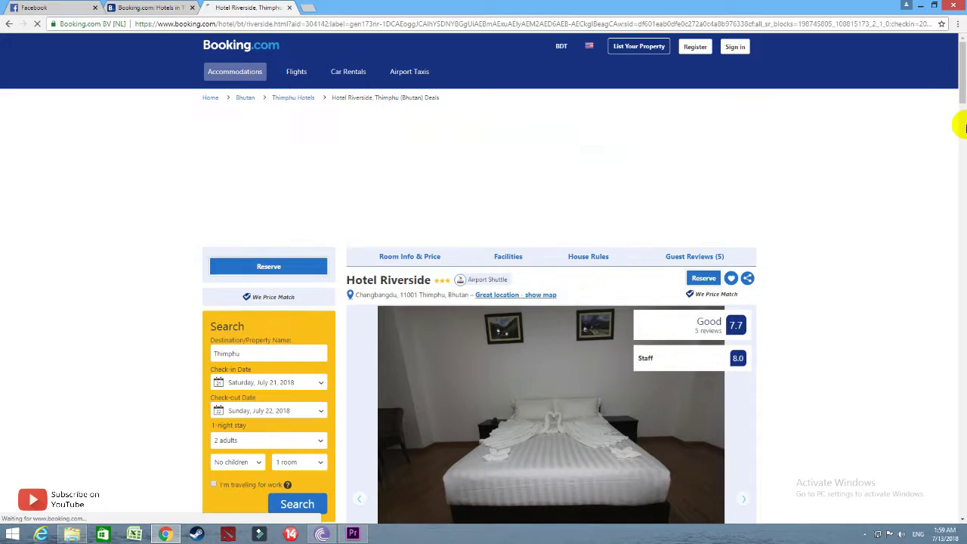
pyautogui.scroll(-5, 958, 140)
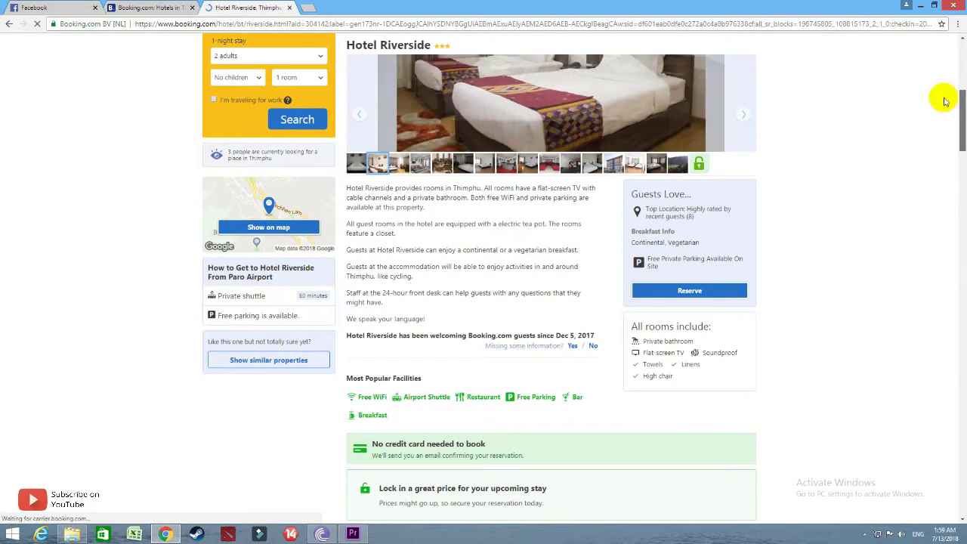
pyautogui.scroll(2, 944, 97)
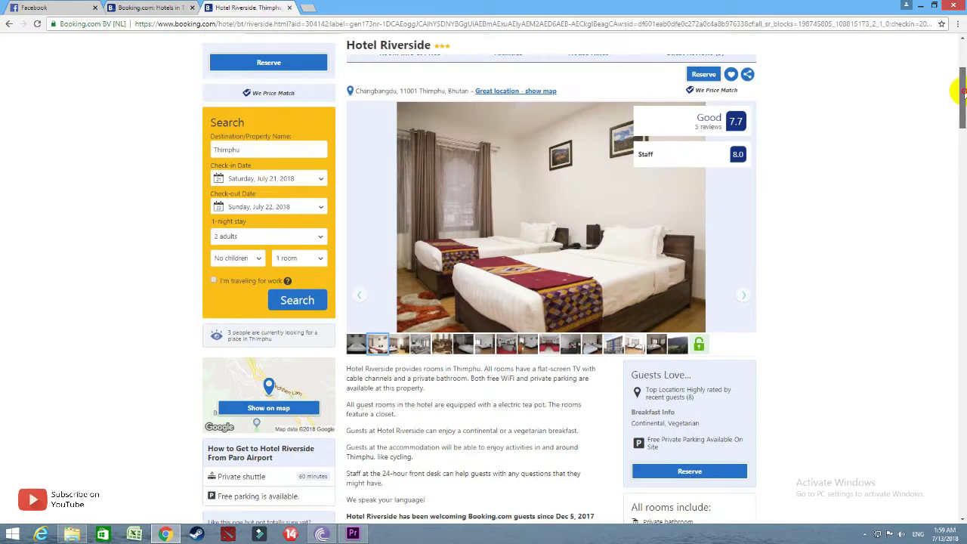
pyautogui.click(733, 123)
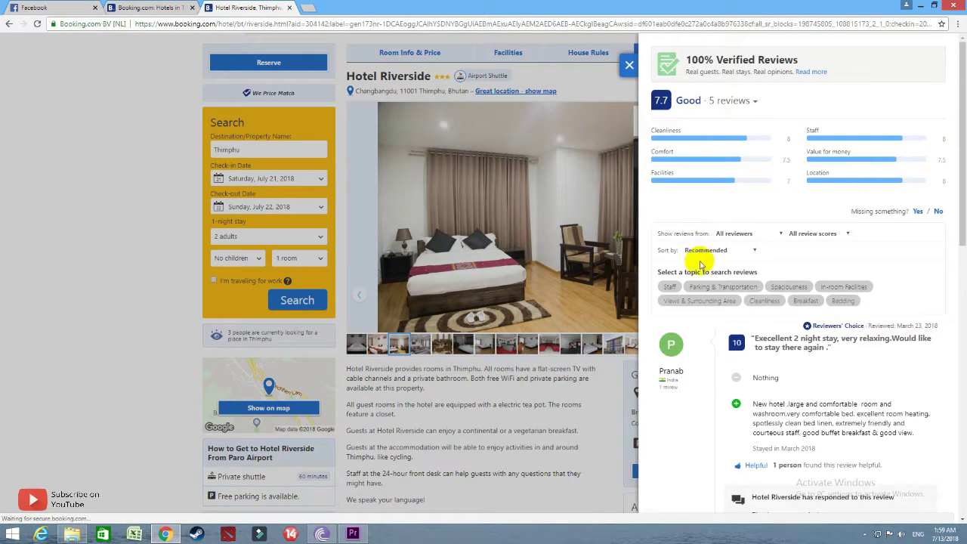
pyautogui.moveTo(957, 246); pyautogui.dragTo(956, 311)
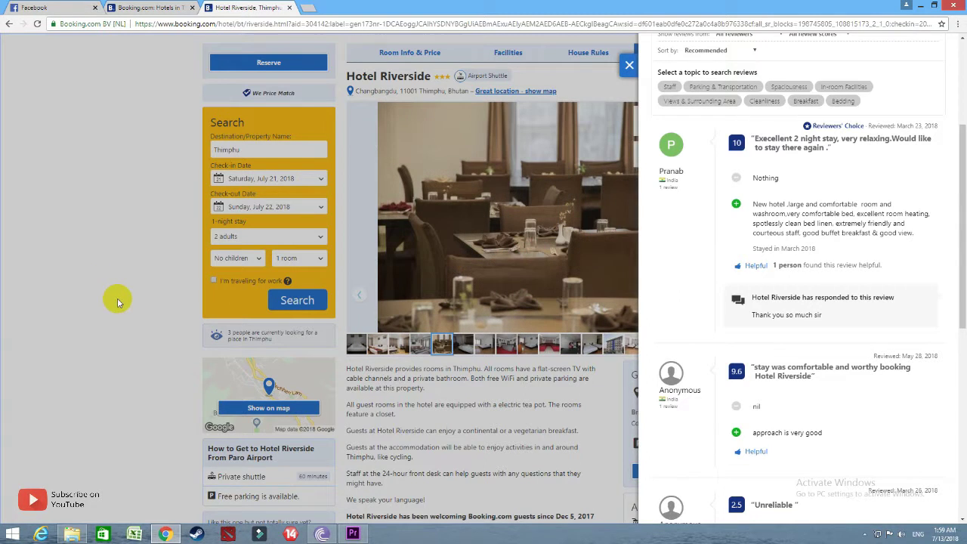
pyautogui.click(125, 300)
# Examine Hotel Riverside's most popular facilities and its notice about booking without a credit card
pyautogui.moveTo(962, 97); pyautogui.dragTo(958, 139)
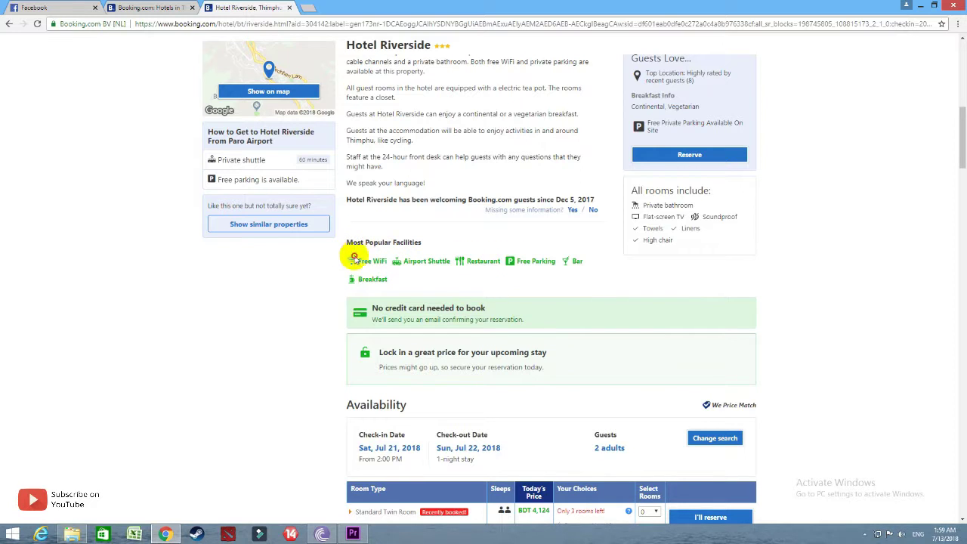
pyautogui.hotkey('ctrl', 'a')
pyautogui.click(401, 291)
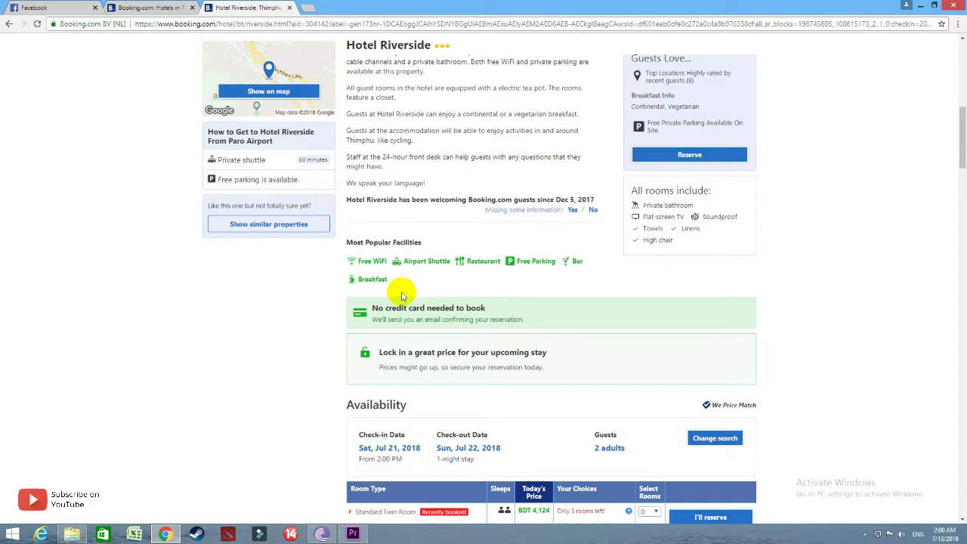
pyautogui.scroll(-2, 961, 154)
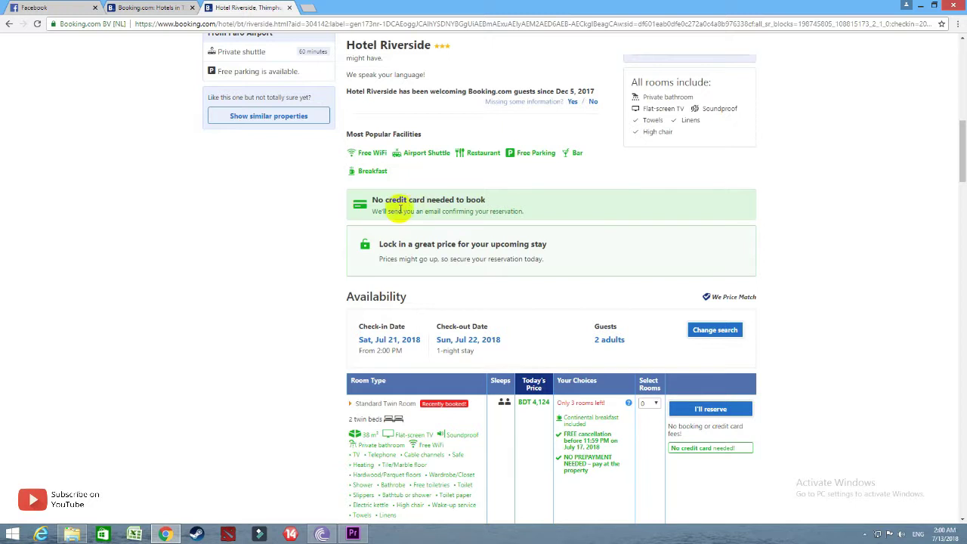
pyautogui.moveTo(369, 199); pyautogui.dragTo(533, 209)
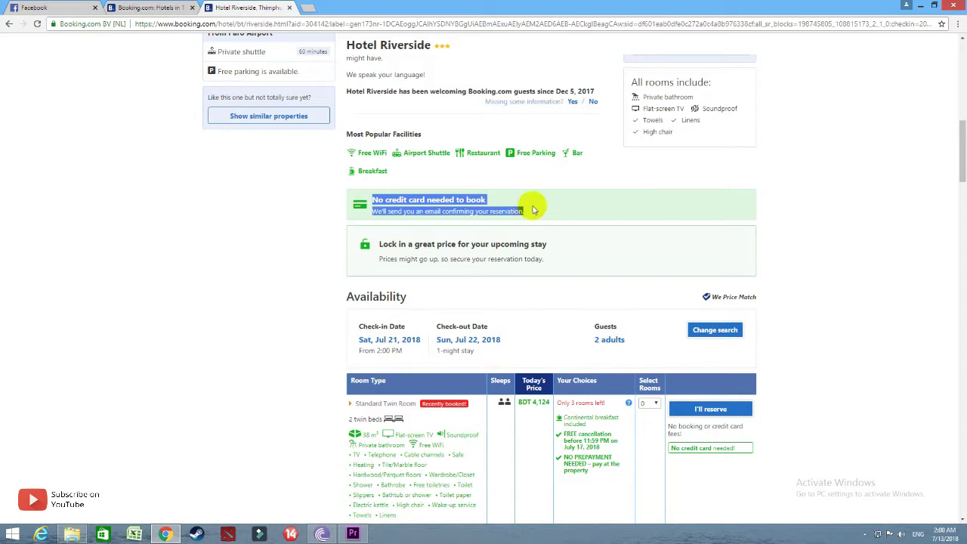
pyautogui.click(534, 209)
# Review the available room types at Hotel Riverside with their prices, cancellation and prepayment conditions
pyautogui.moveTo(958, 170); pyautogui.dragTo(958, 193)
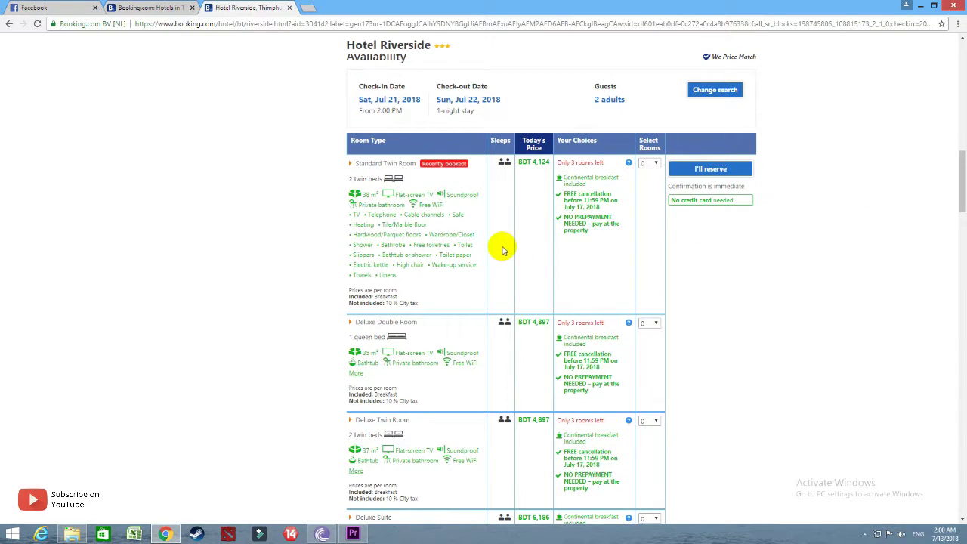
pyautogui.moveTo(359, 168)
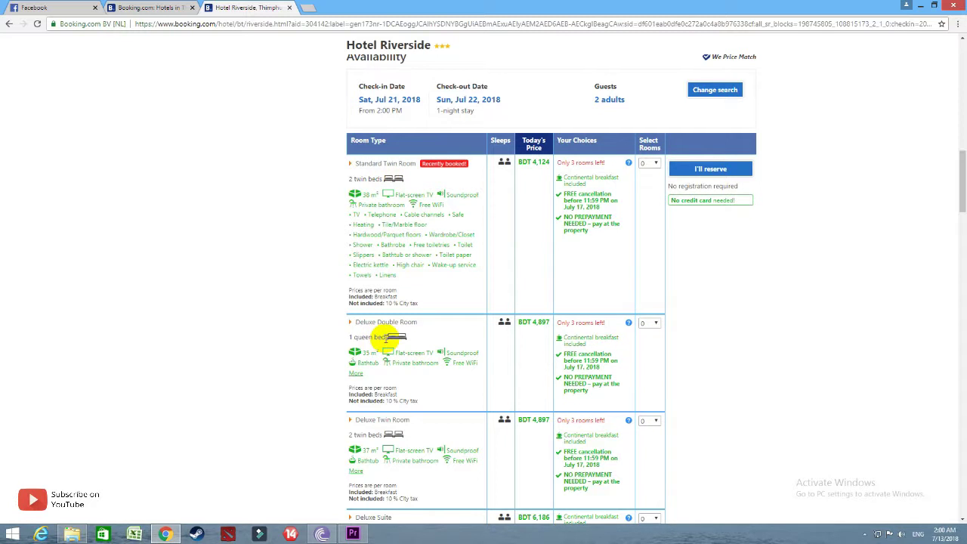
pyautogui.scroll(-3, 397, 340)
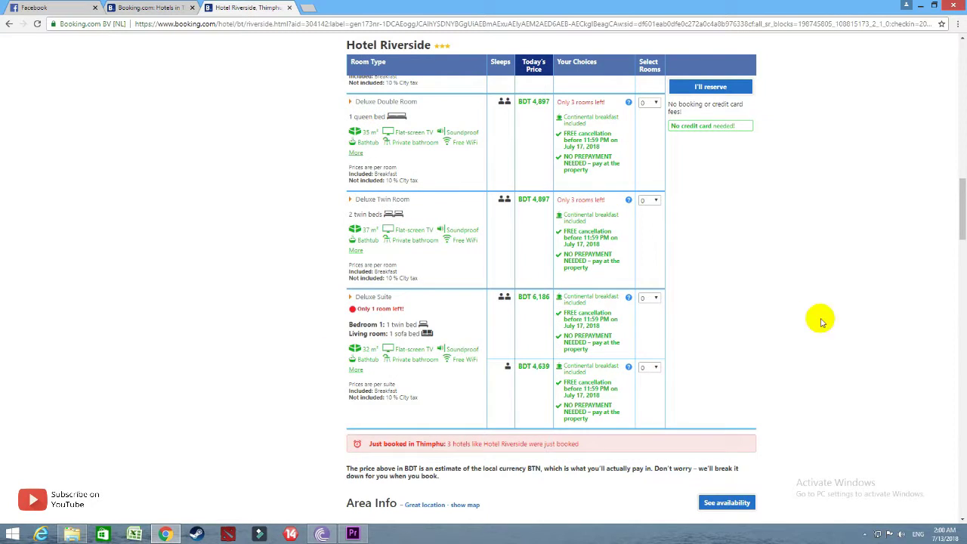
pyautogui.moveTo(963, 234); pyautogui.dragTo(960, 183)
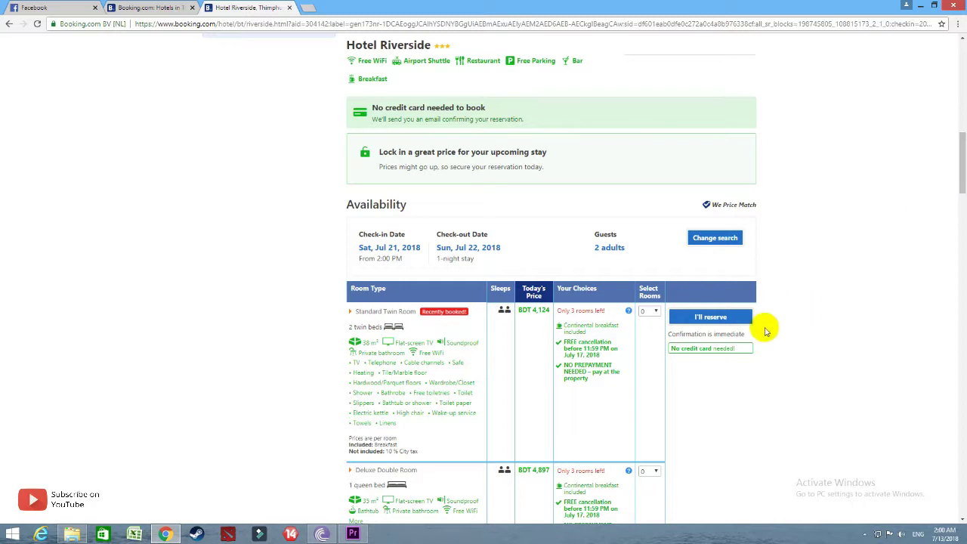
# Select one Standard Twin Room at Hotel Riverside and proceed to the reservation details
pyautogui.click(724, 324)
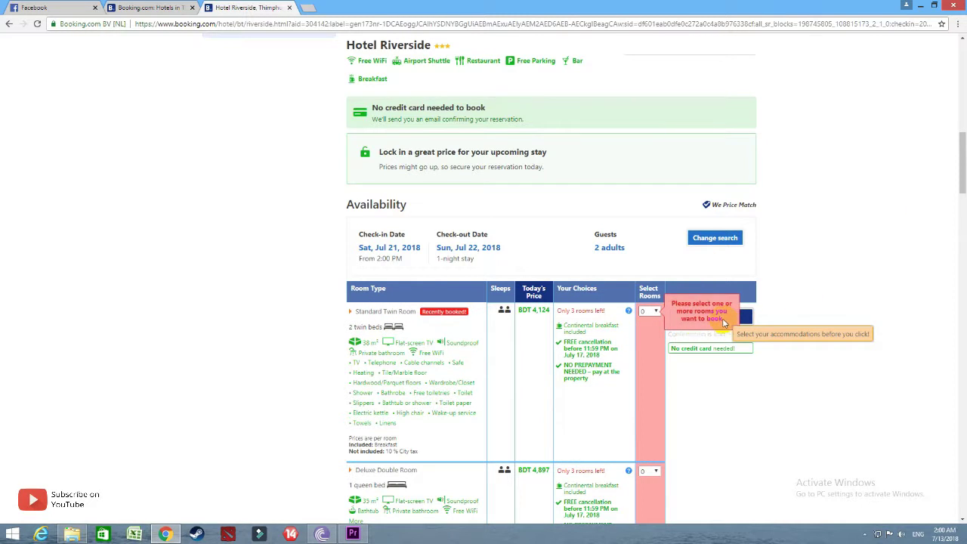
pyautogui.click(648, 312)
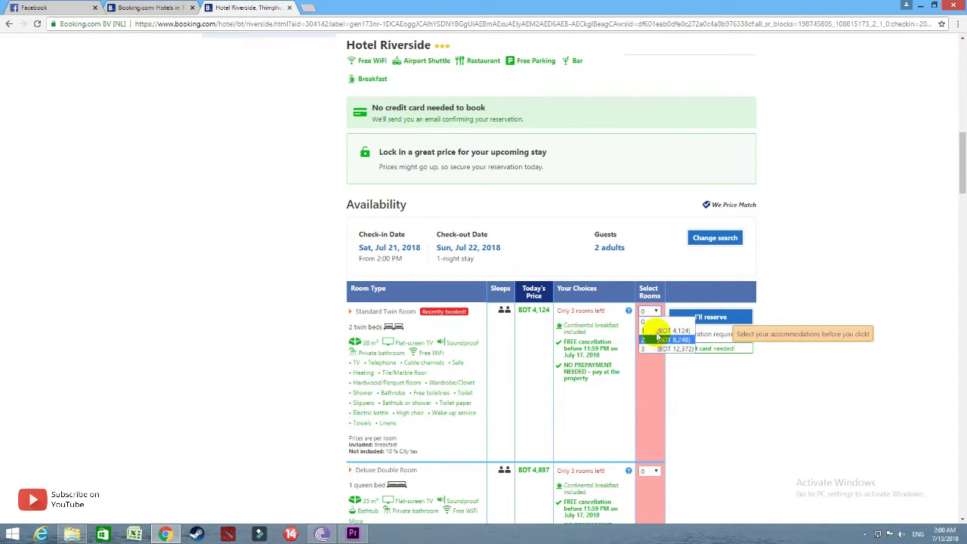
pyautogui.click(658, 330)
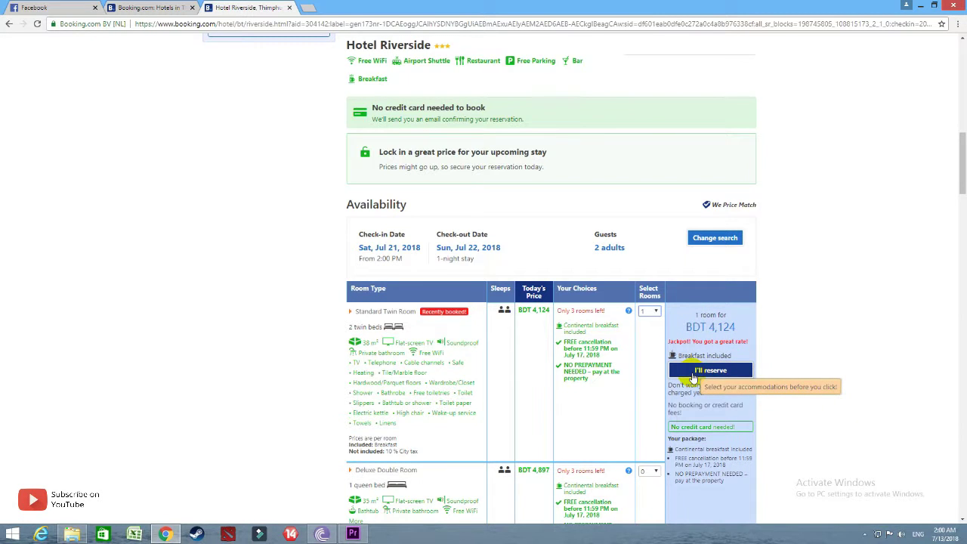
pyautogui.click(694, 373)
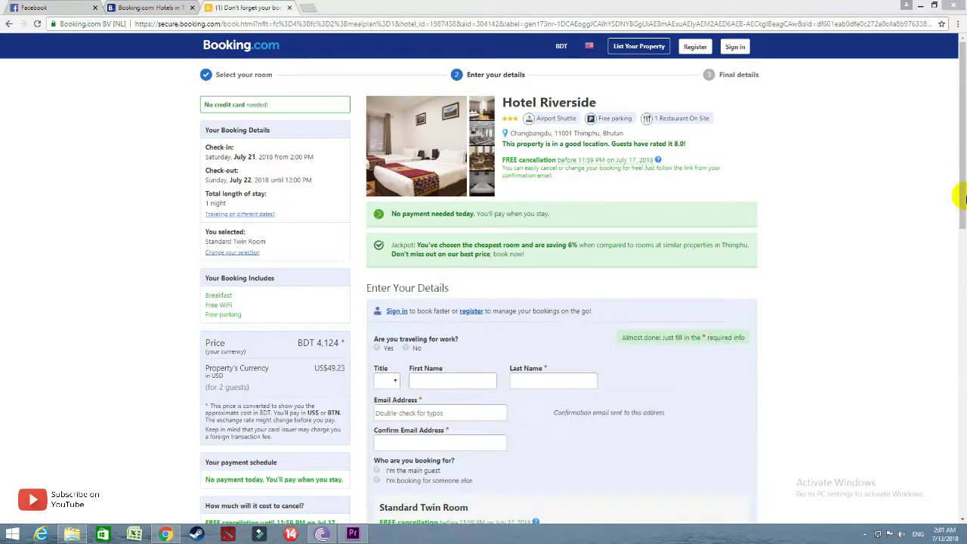
# Set the booker's title to Mr. and enter the first and last name in the booking details
pyautogui.moveTo(962, 194); pyautogui.dragTo(961, 257)
pyautogui.click(385, 216)
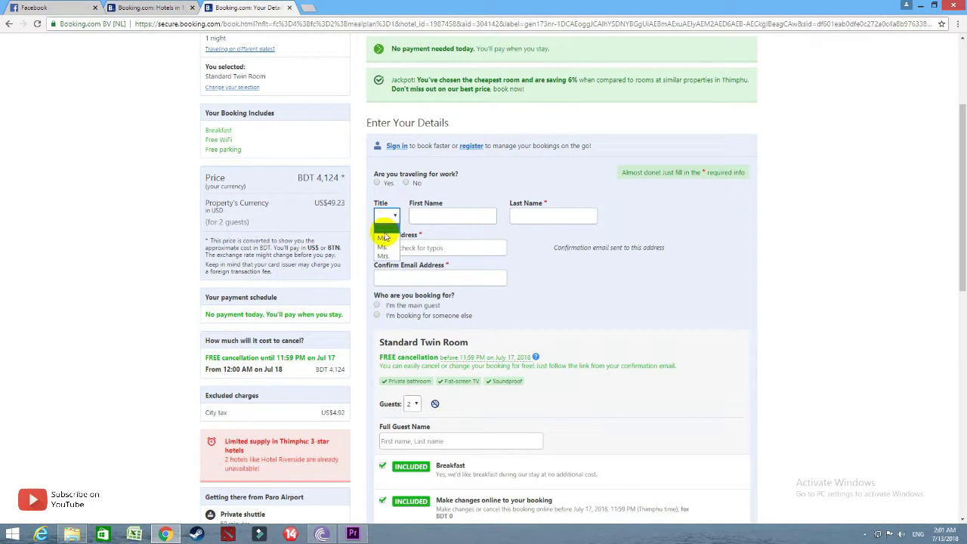
pyautogui.click(383, 240)
pyautogui.click(423, 217)
pyautogui.write('67')
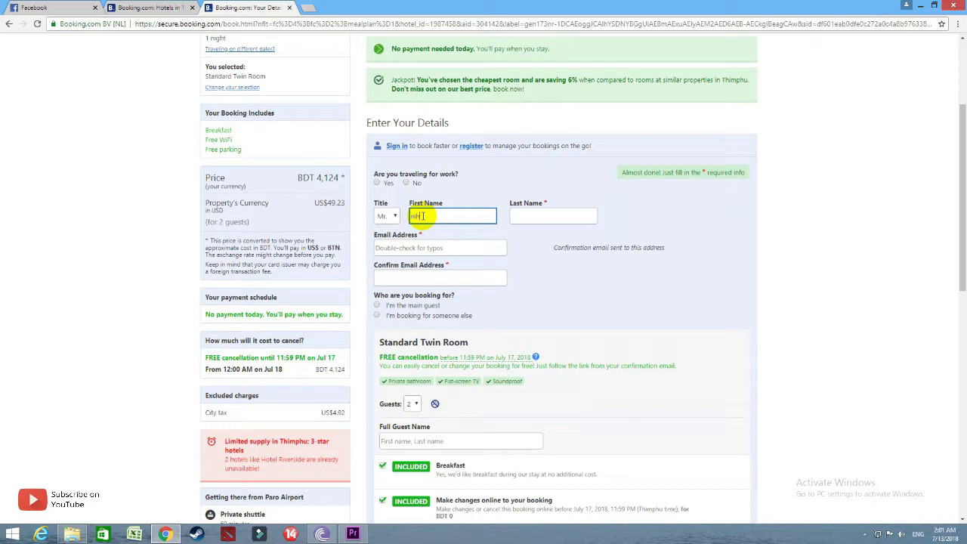
pyautogui.click(519, 219)
pyautogui.write('hnh')
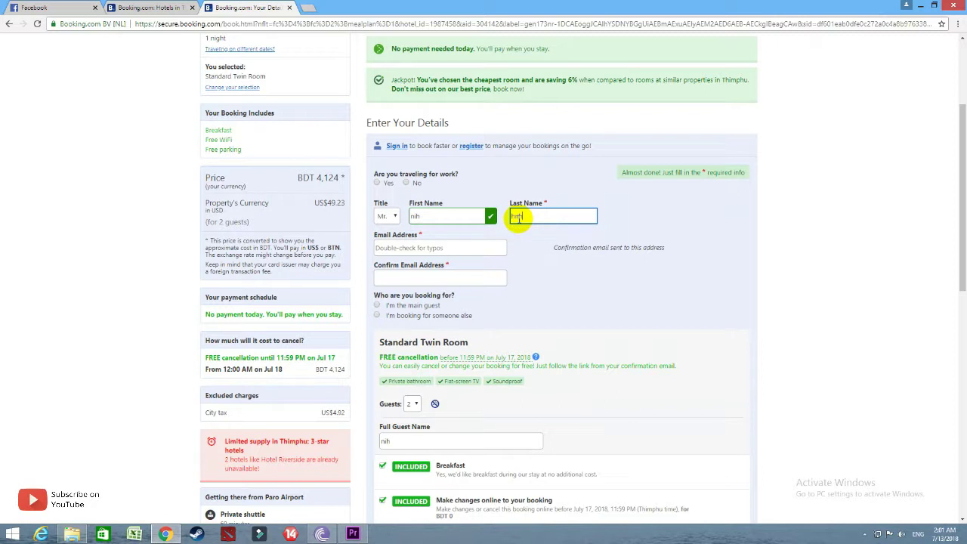
# Fill in and confirm the booker's email address, and mark the booking as being for someone else
pyautogui.click(450, 247)
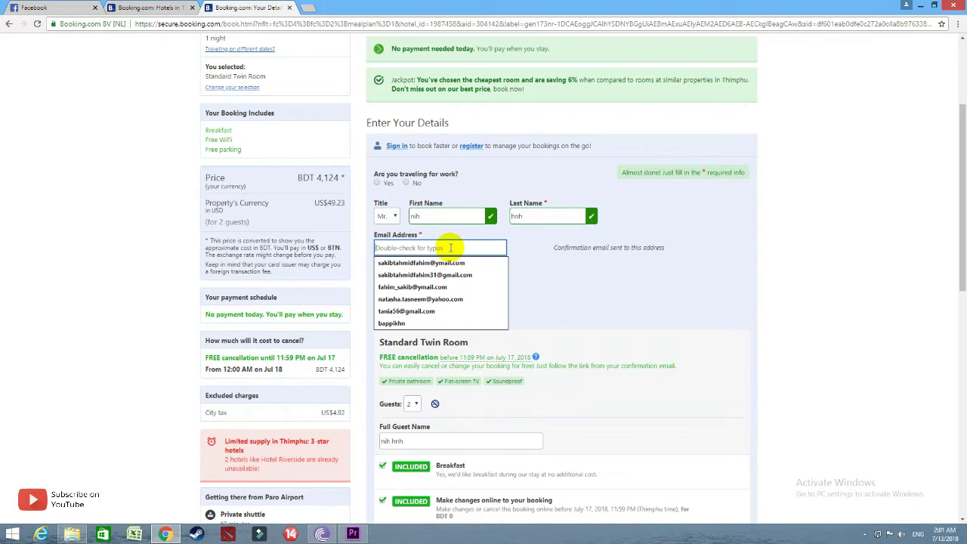
pyautogui.click(438, 274)
pyautogui.click(442, 279)
pyautogui.click(443, 294)
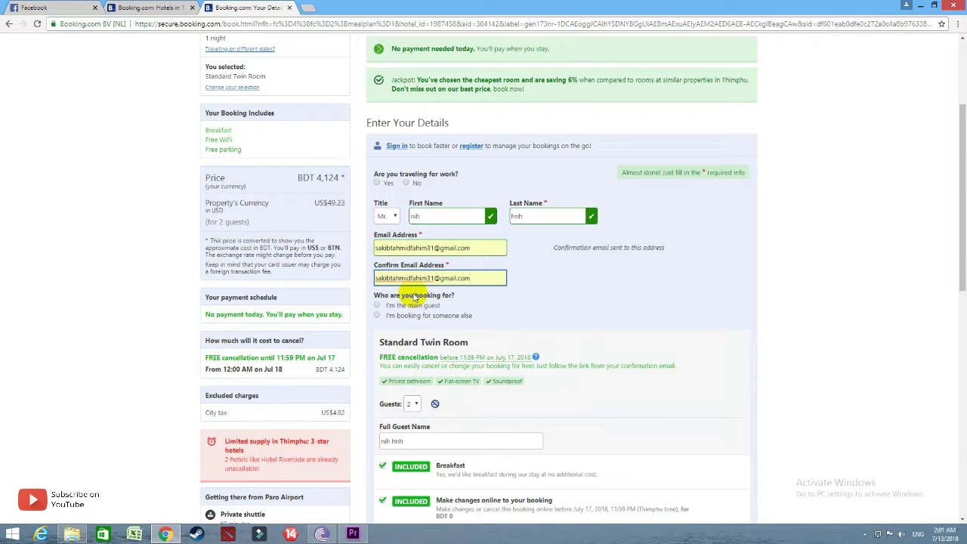
pyautogui.click(377, 315)
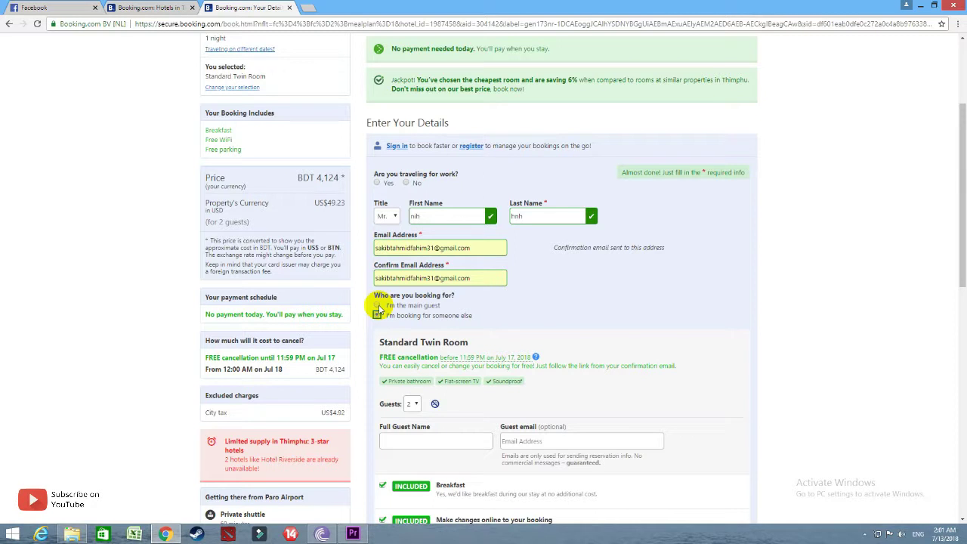
# Mark the booker as the main guest and enter the full guest name for the Standard Twin Room
pyautogui.moveTo(958, 219); pyautogui.dragTo(958, 258)
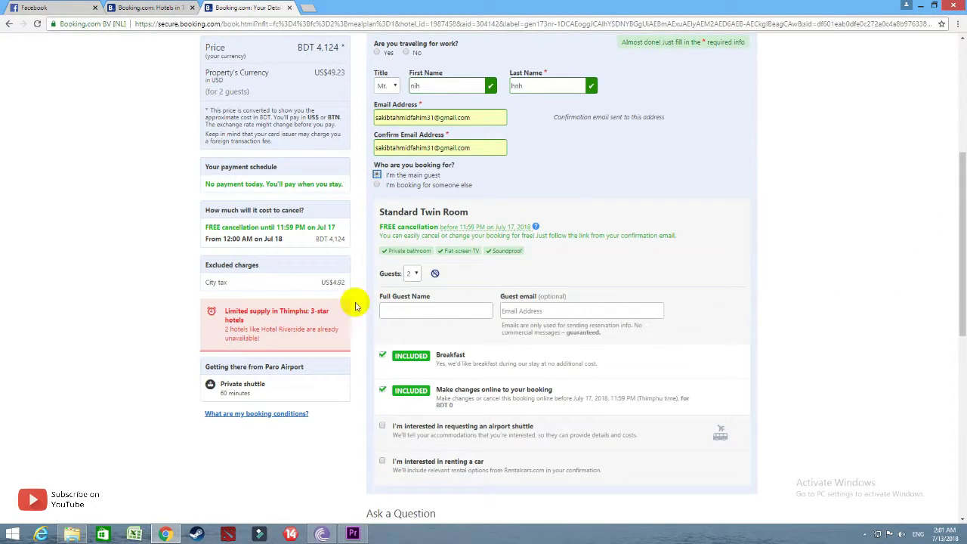
pyautogui.click(412, 285)
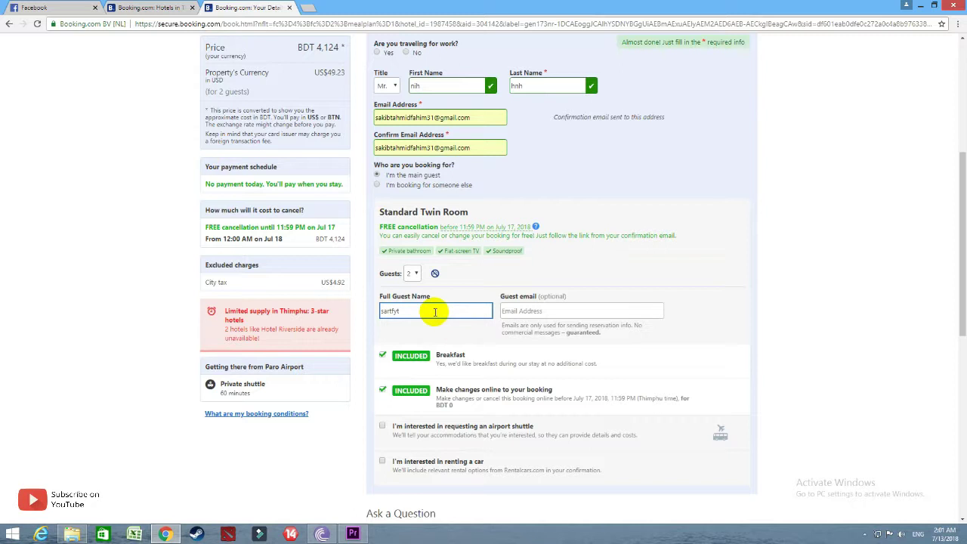
pyautogui.click(519, 311)
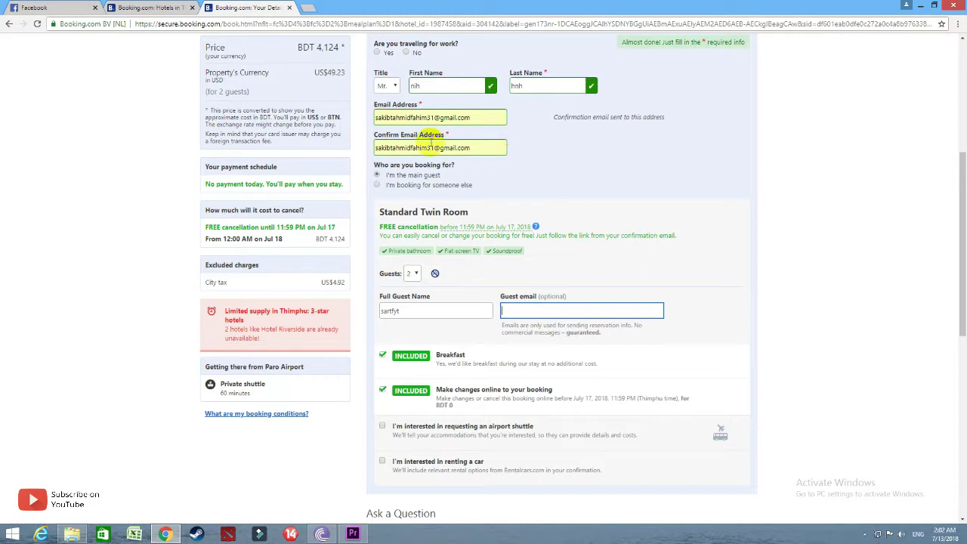
# Continue to the final details with the arrival time left at I don't know, and fill in the contact telephone number
pyautogui.scroll(-4, 393, 143)
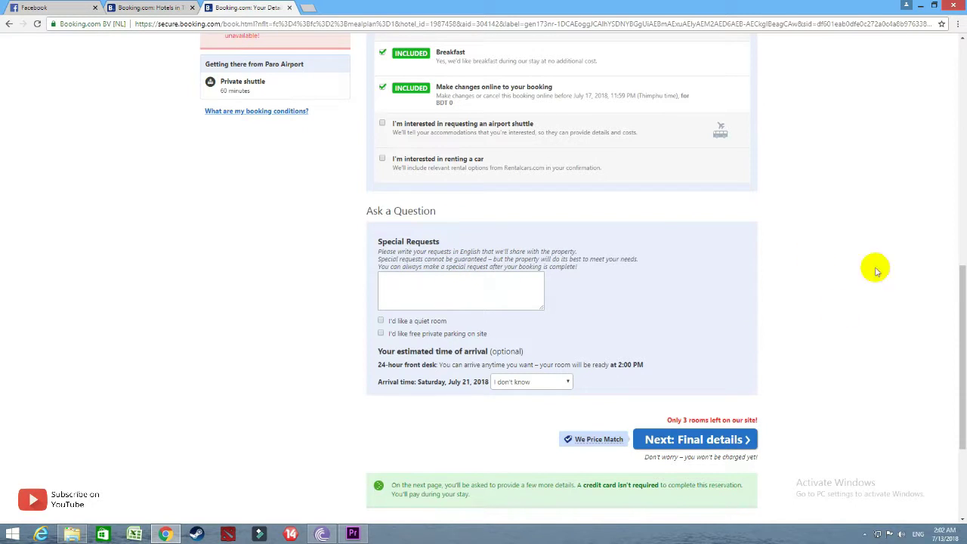
pyautogui.scroll(-1, 964, 297)
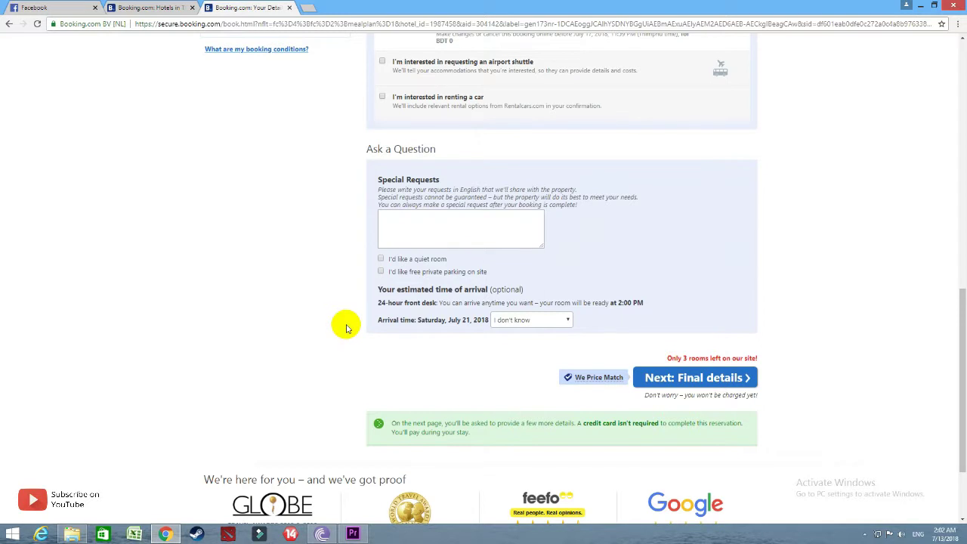
pyautogui.click(546, 321)
pyautogui.click(556, 321)
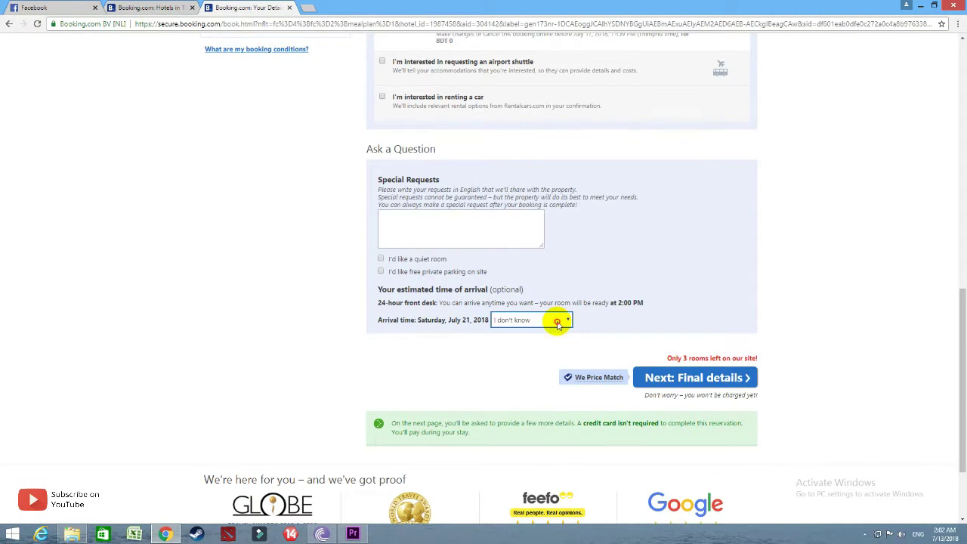
pyautogui.click(557, 321)
pyautogui.click(572, 318)
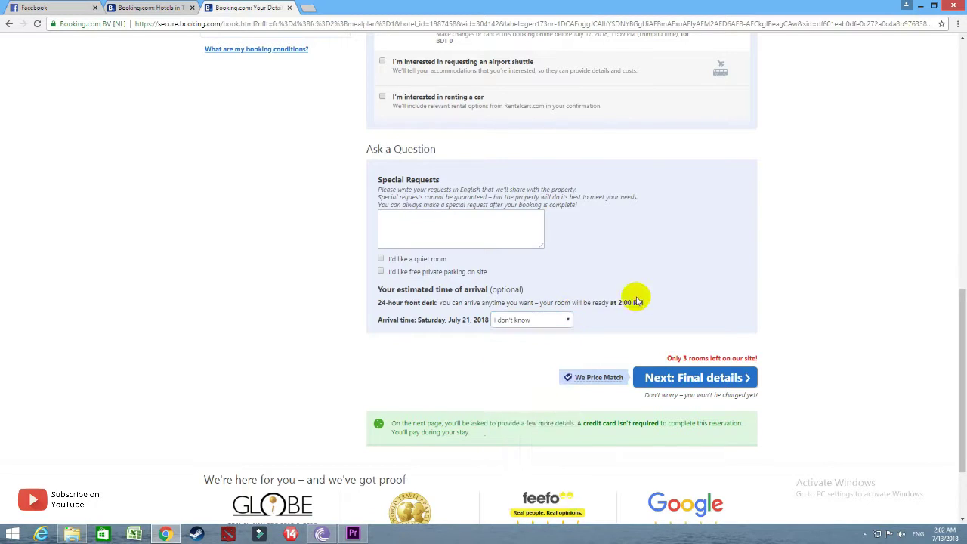
pyautogui.click(699, 378)
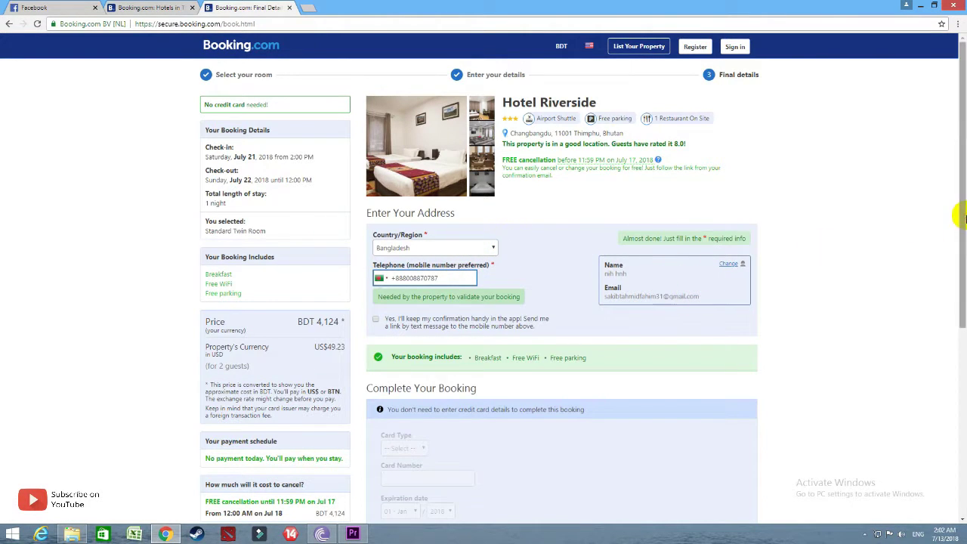
# Read through the final details form, especially the note about credit card details and the disabled card fields
pyautogui.moveTo(964, 218); pyautogui.dragTo(956, 262)
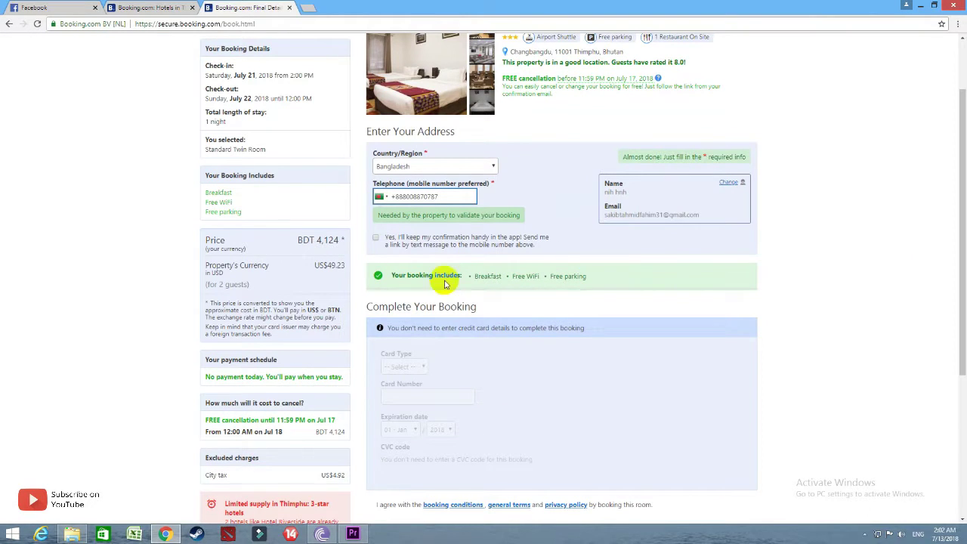
pyautogui.moveTo(960, 218); pyautogui.dragTo(958, 268)
pyautogui.moveTo(386, 234); pyautogui.dragTo(527, 309)
pyautogui.click(531, 278)
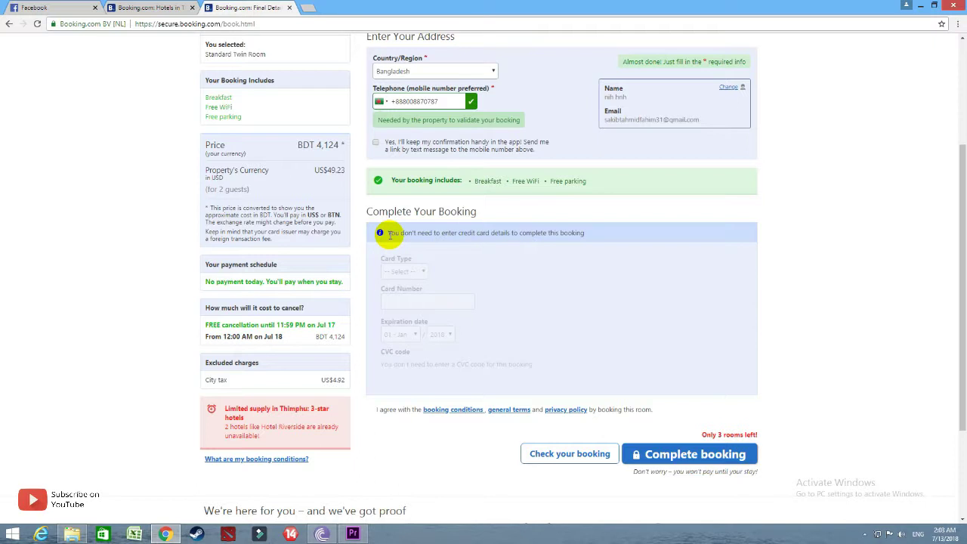
pyautogui.moveTo(391, 235); pyautogui.dragTo(479, 264)
pyautogui.click(460, 263)
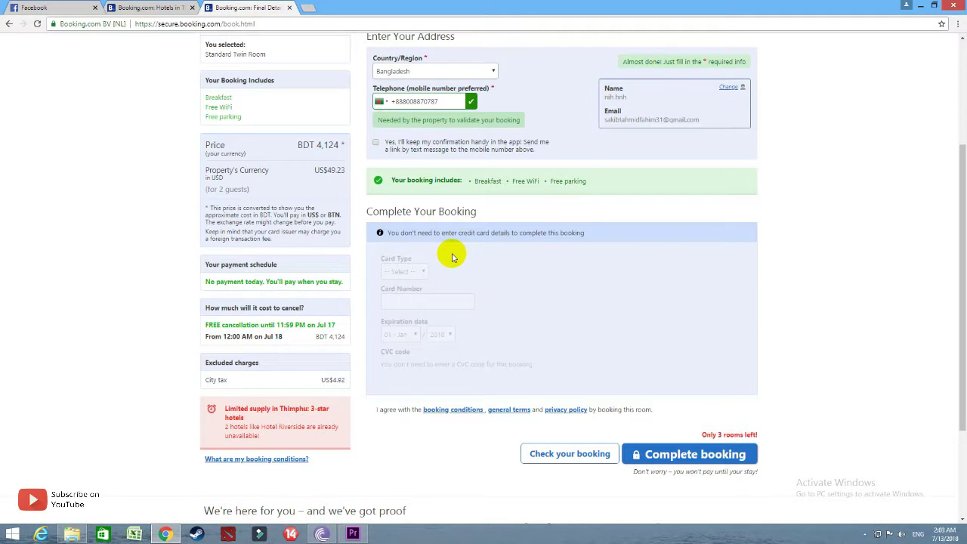
pyautogui.moveTo(386, 235); pyautogui.dragTo(521, 356)
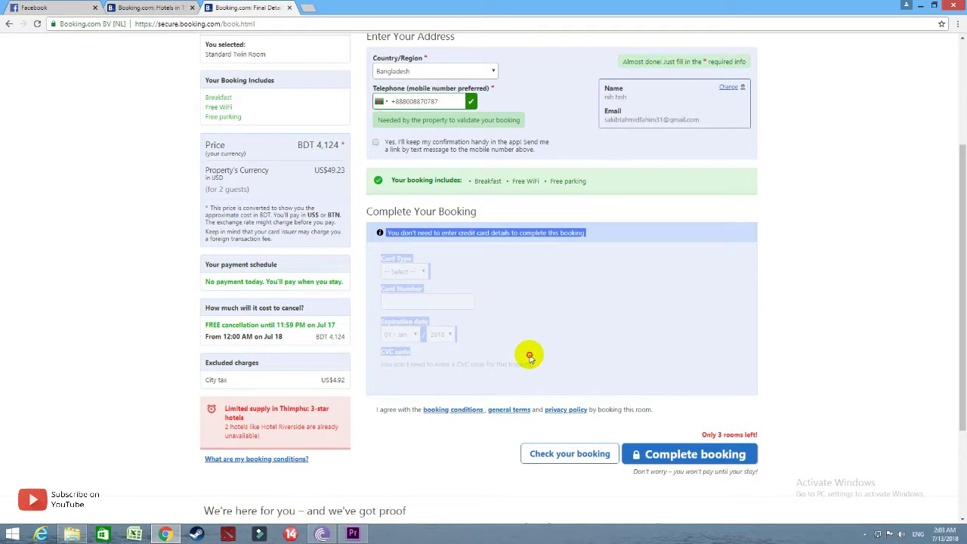
pyautogui.click(530, 358)
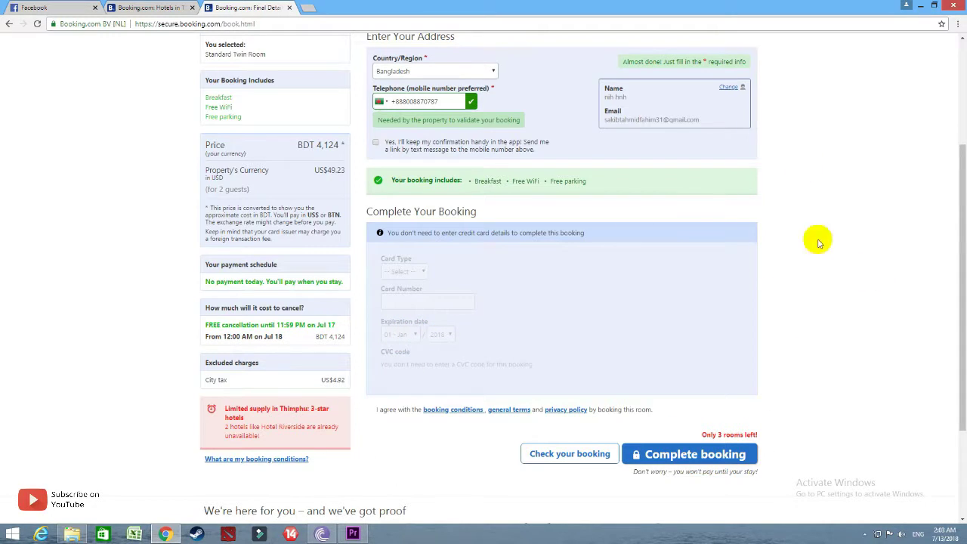
# Recheck the country and telephone details and complete the Hotel Riverside booking
pyautogui.moveTo(959, 192); pyautogui.dragTo(964, 167)
pyautogui.scroll(1, 680, 227)
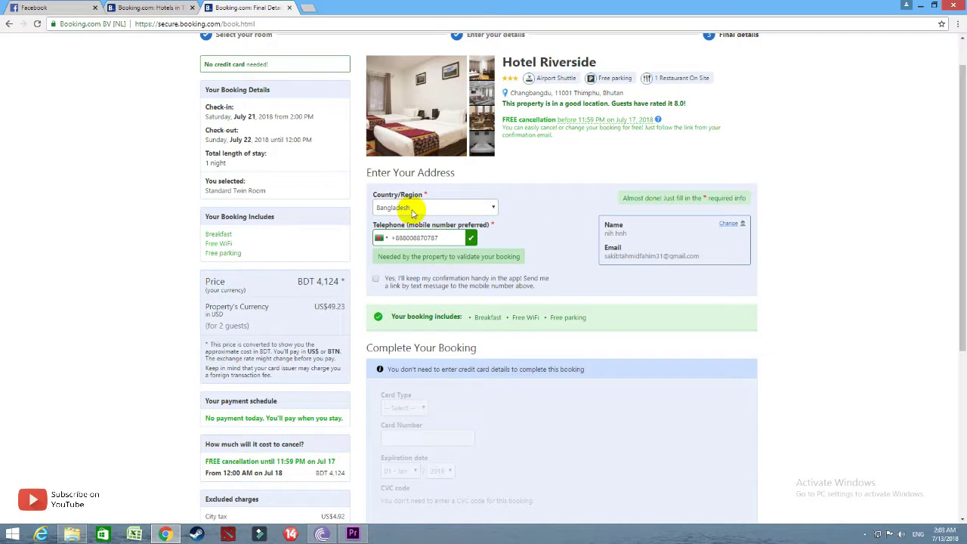
pyautogui.moveTo(958, 179); pyautogui.dragTo(924, 265)
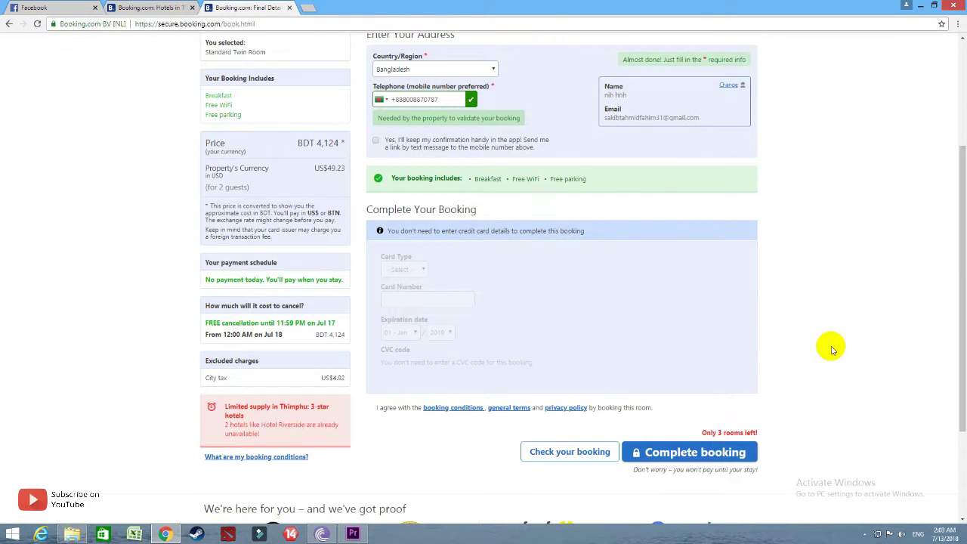
pyautogui.click(695, 451)
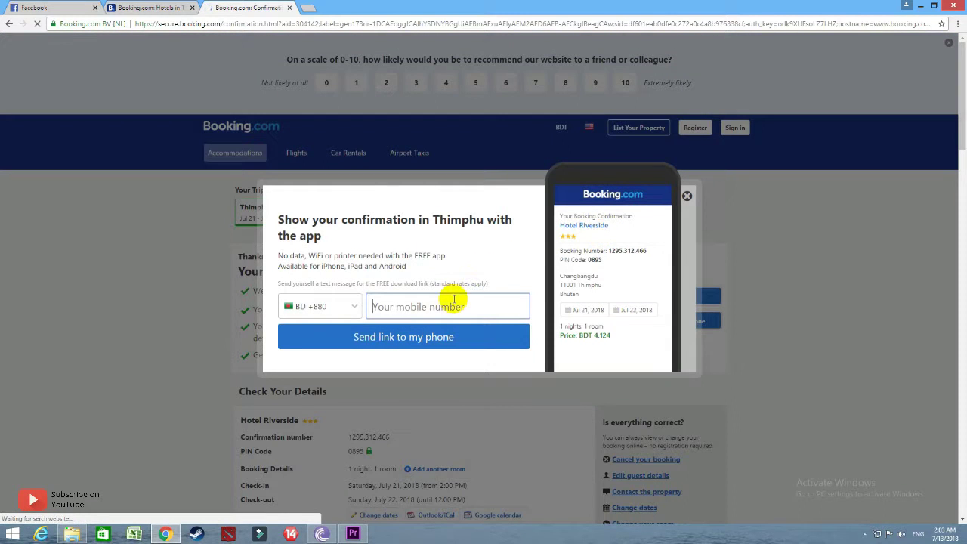
# Read the offer to show the confirmation in the app with its booking summary, and dismiss it
pyautogui.click(687, 173)
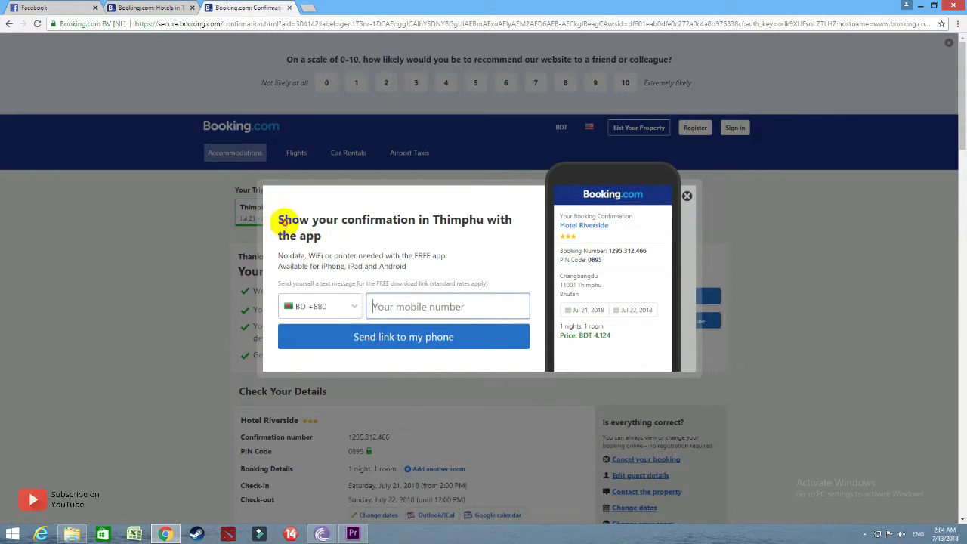
pyautogui.moveTo(284, 221); pyautogui.dragTo(313, 237)
pyautogui.click(352, 236)
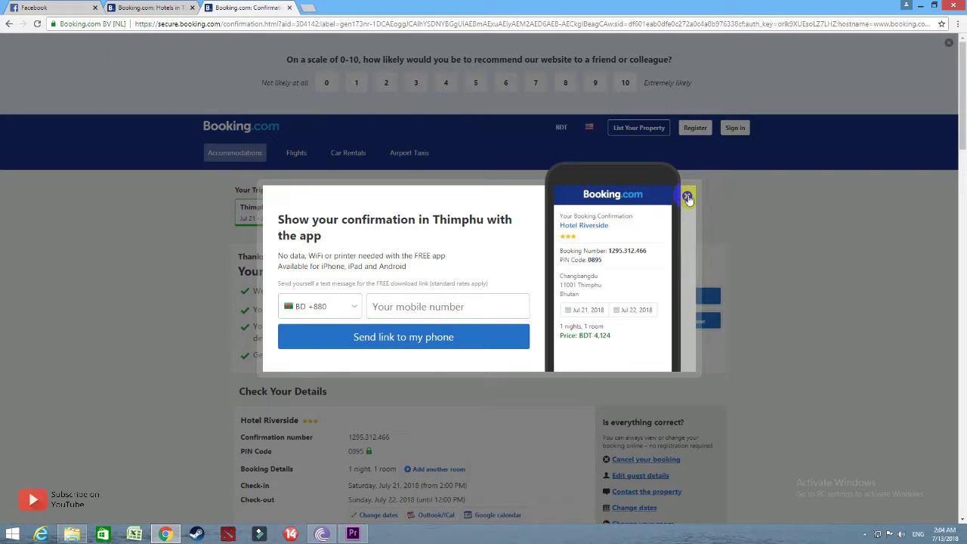
pyautogui.moveTo(562, 225); pyautogui.dragTo(607, 336)
pyautogui.click(616, 280)
pyautogui.click(686, 198)
pyautogui.scroll(-1, 494, 335)
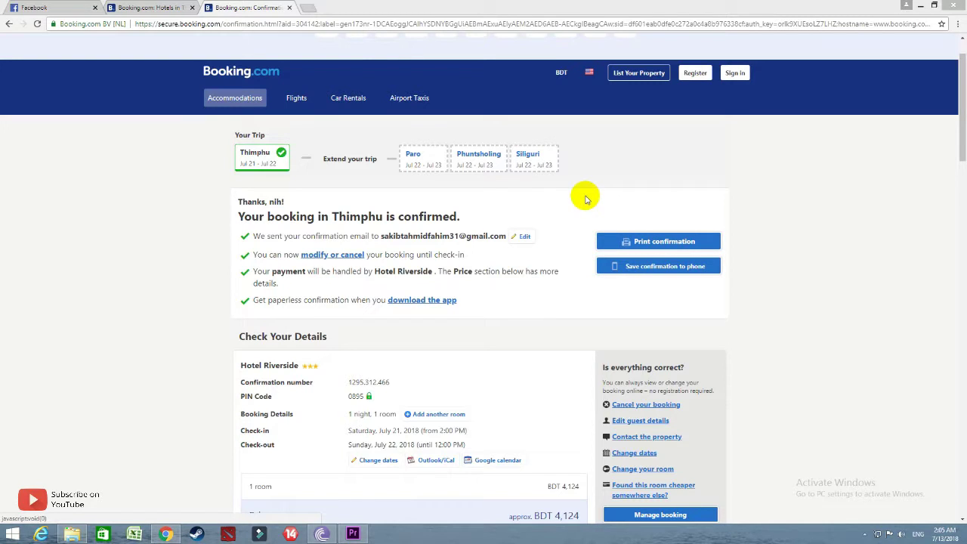
# Preview the English version of the printable booking confirmation, and cancel printing after reading it
pyautogui.click(642, 237)
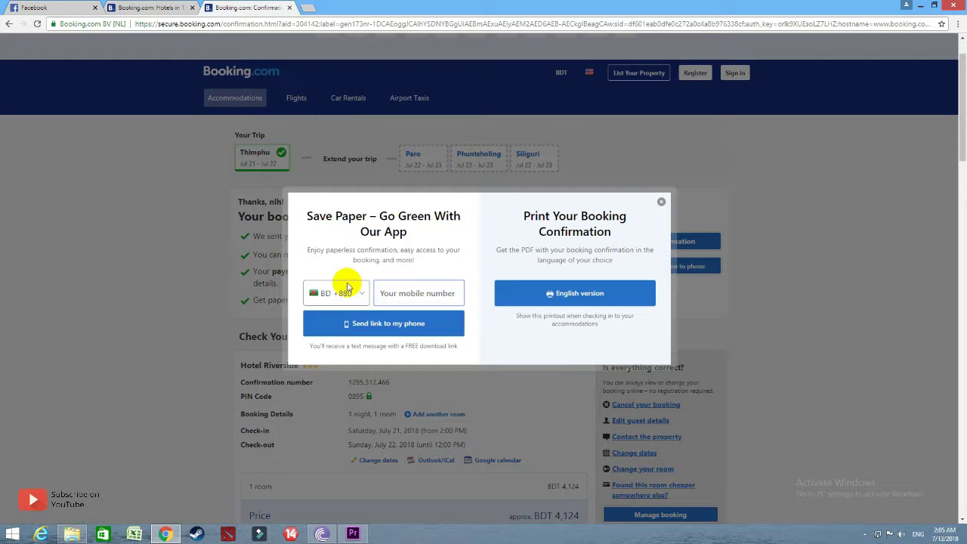
pyautogui.click(588, 293)
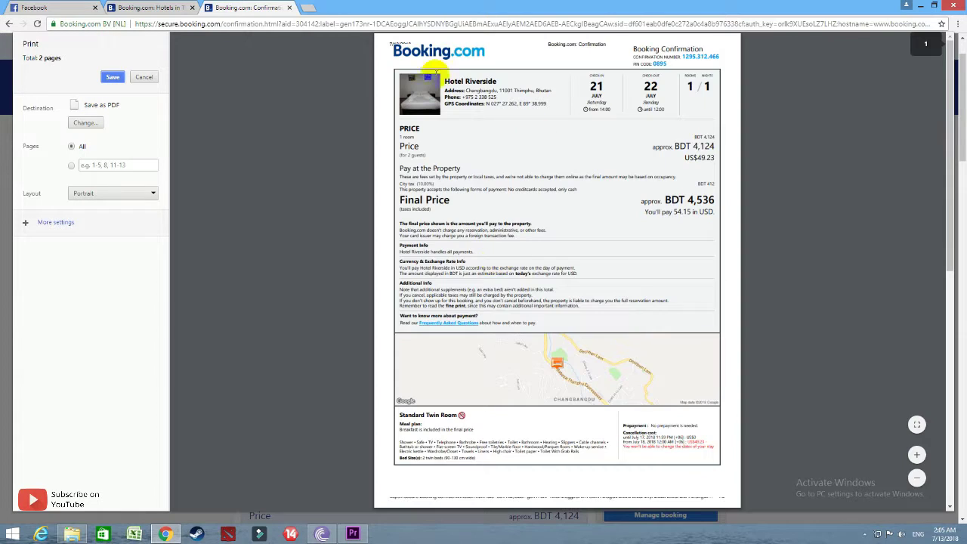
pyautogui.moveTo(948, 132); pyautogui.dragTo(936, 97)
pyautogui.click(240, 121)
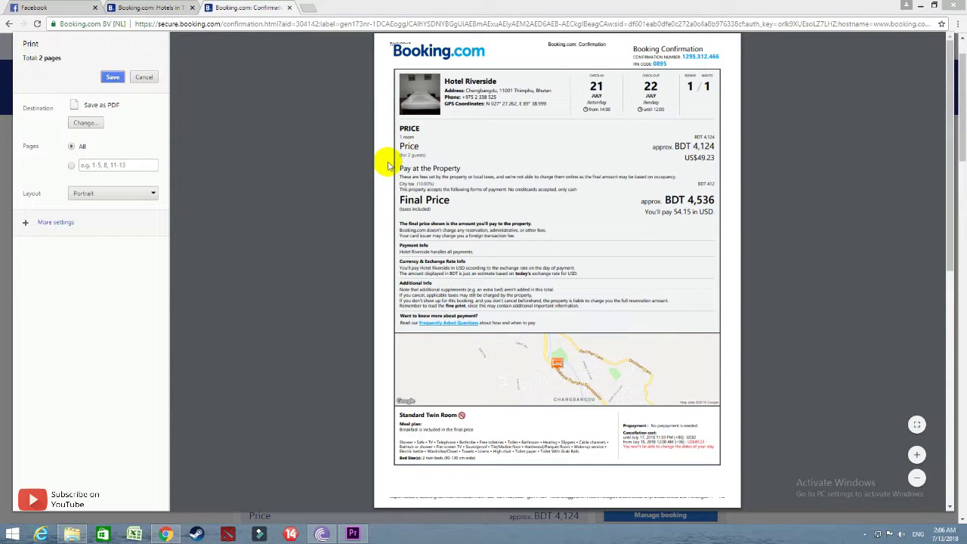
pyautogui.click(140, 78)
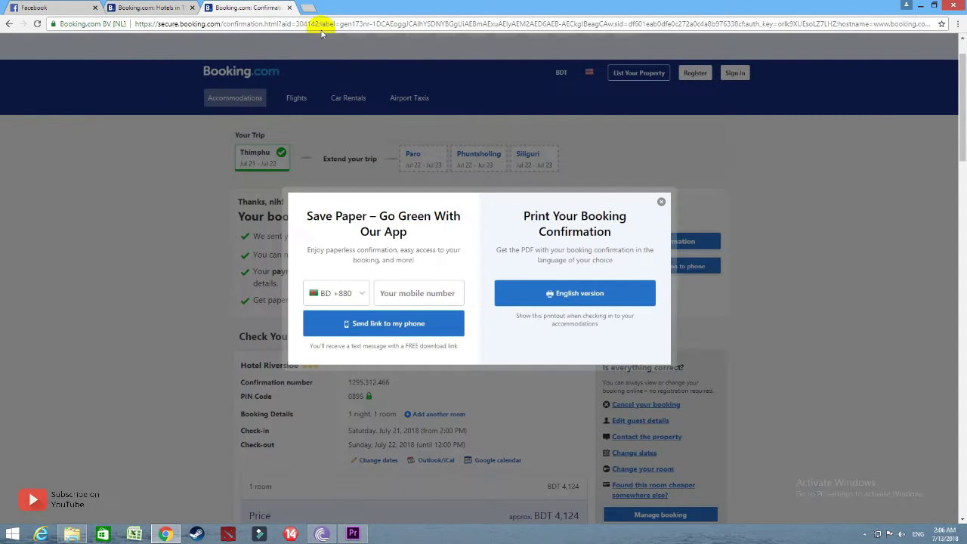
# Return to the Thimphu results and compare them by lowest price, review score and price, distance from downtown, and top reviewed
pyautogui.click(151, 8)
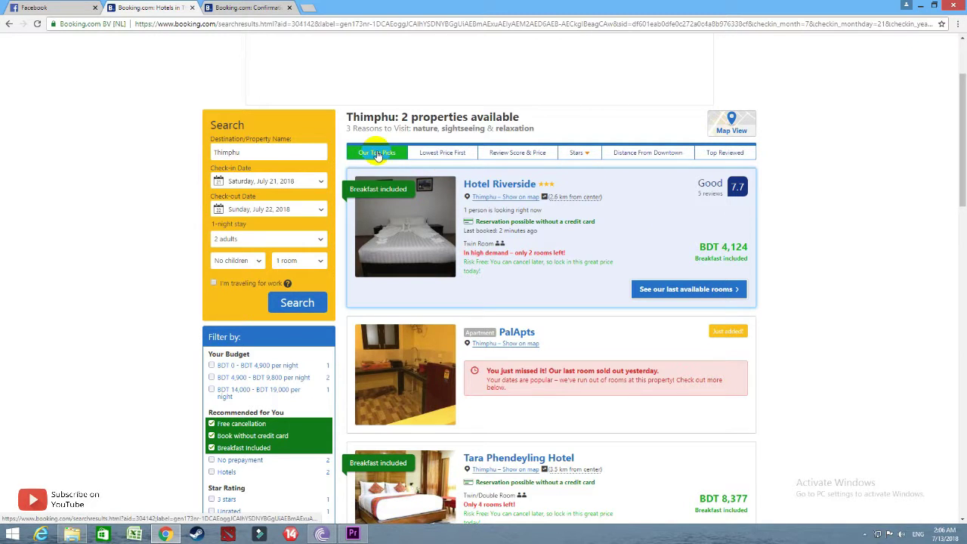
pyautogui.click(442, 152)
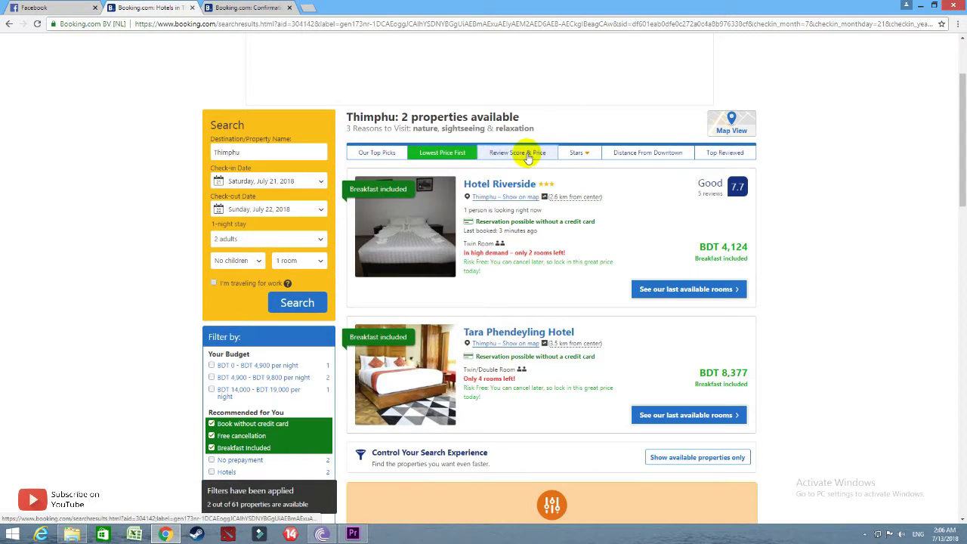
pyautogui.click(518, 153)
pyautogui.moveTo(583, 156)
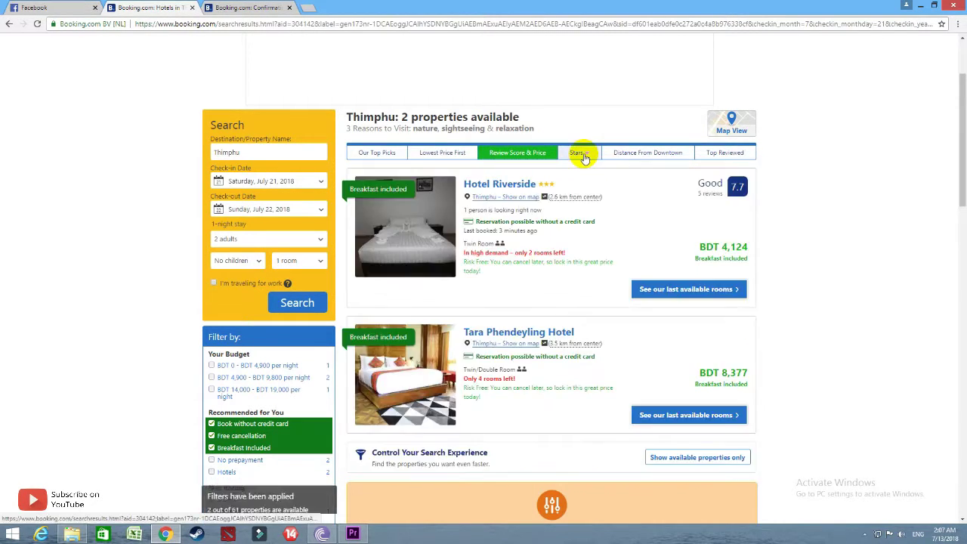
pyautogui.click(624, 154)
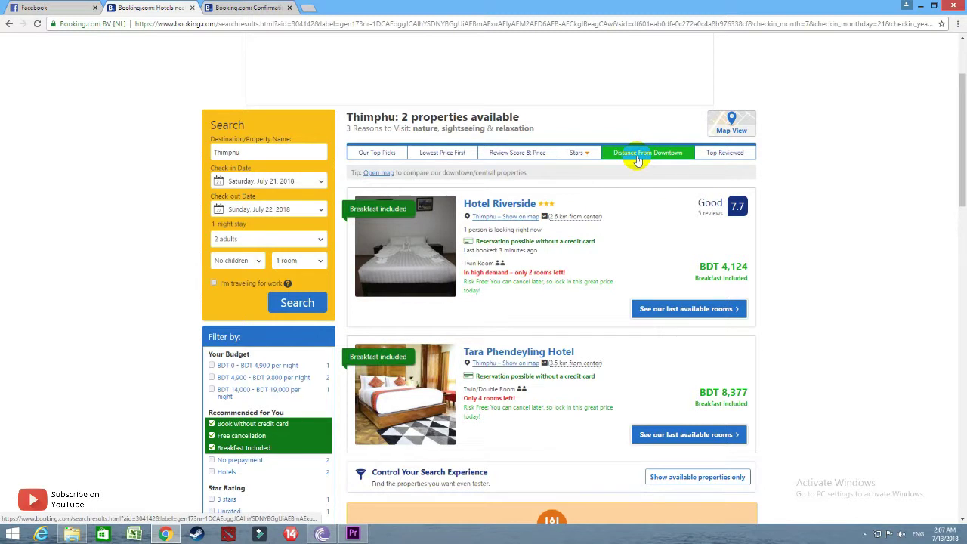
pyautogui.click(713, 155)
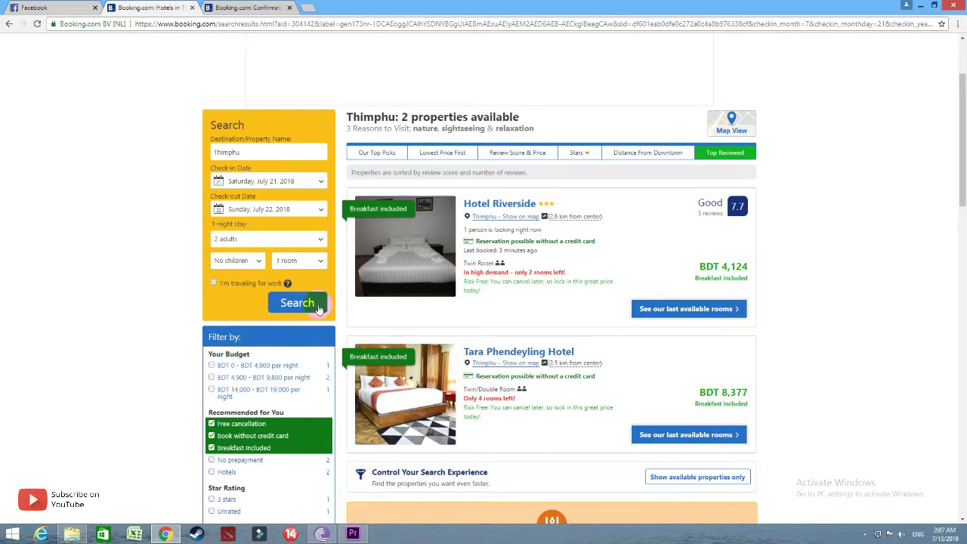
pyautogui.scroll(-1, 960, 190)
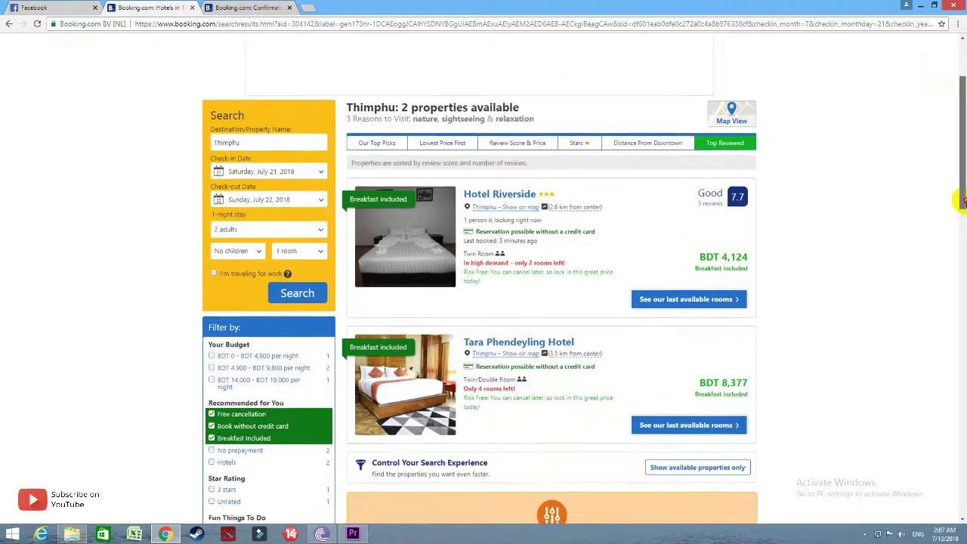